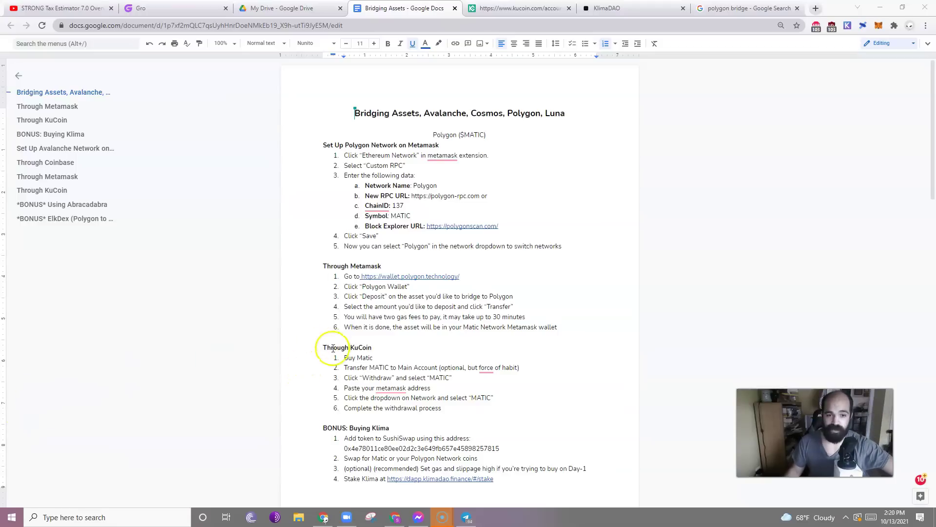
- Select the Through Metamask section and the KLIMA contract address line in the guide
{"action": "left_click_drag", "start_coordinate": [324, 266], "coordinate": [564, 329]}
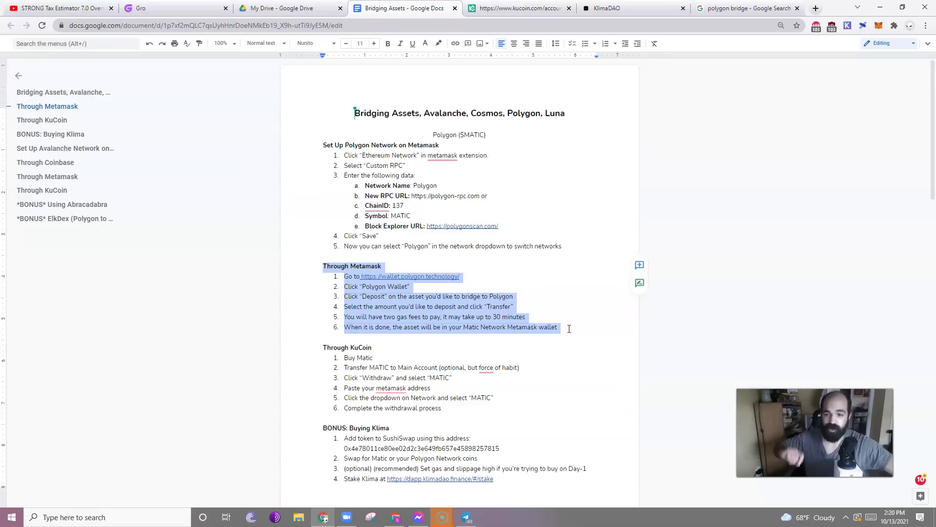
{"action": "right_click", "coordinate": [508, 360]}
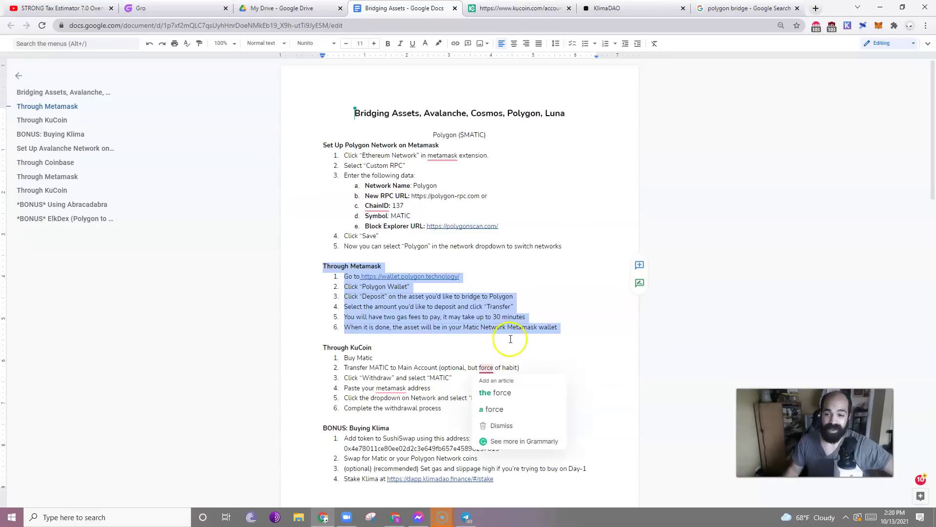
{"action": "key", "text": "Escape"}
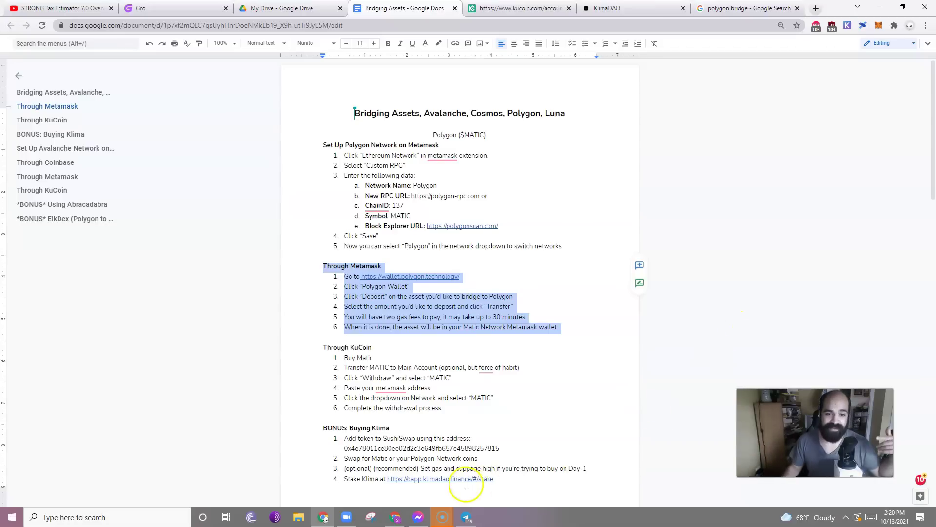
{"action": "left_click", "coordinate": [440, 445]}
{"action": "double_click", "coordinate": [440, 448]}
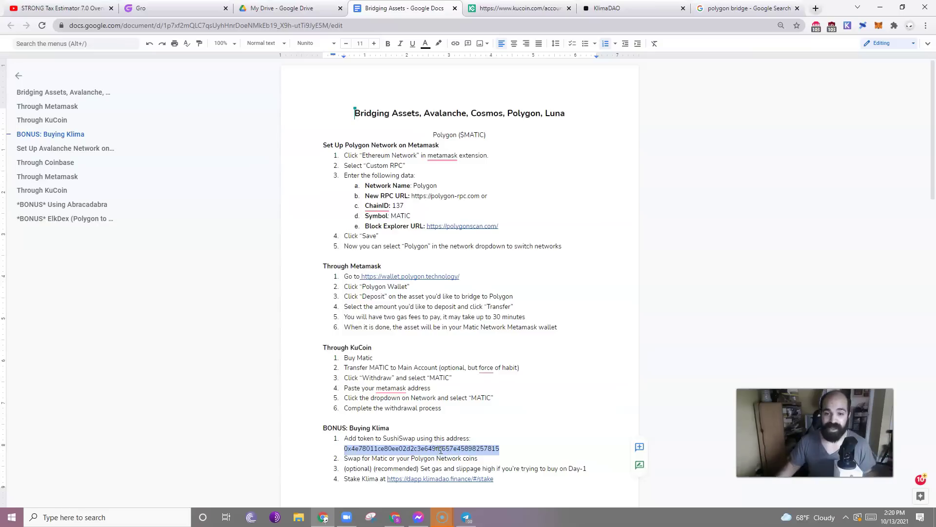
{"action": "left_click", "coordinate": [355, 147]}
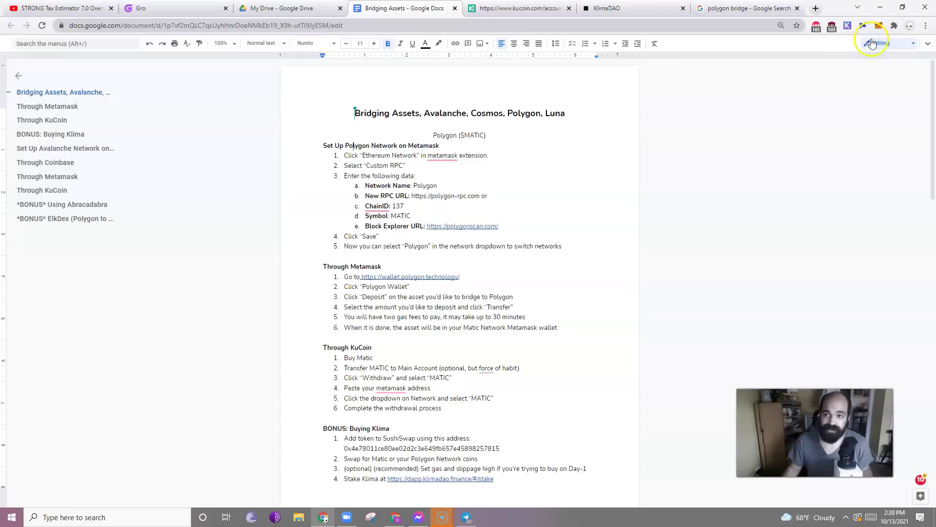
- Open MetaMask's Custom RPC network form from the network dropdown
{"action": "left_click", "coordinate": [879, 28]}
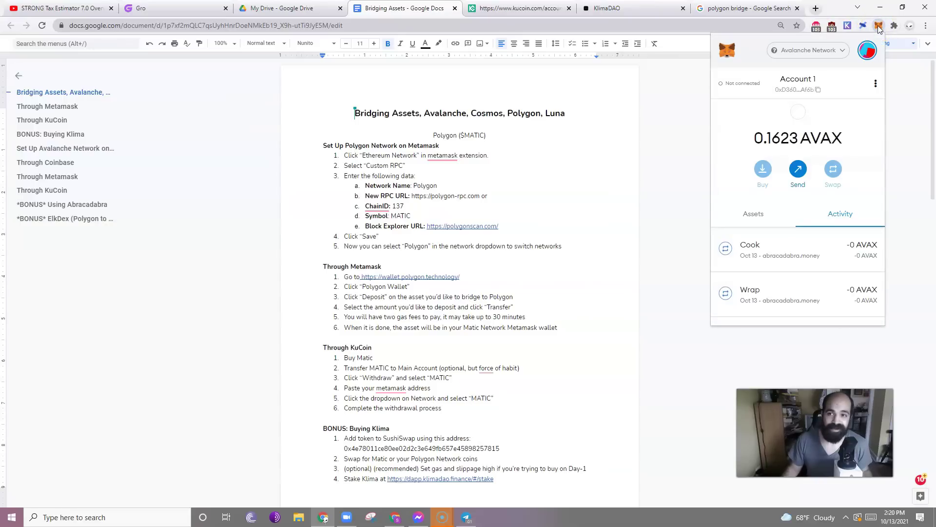
{"action": "left_click", "coordinate": [823, 53]}
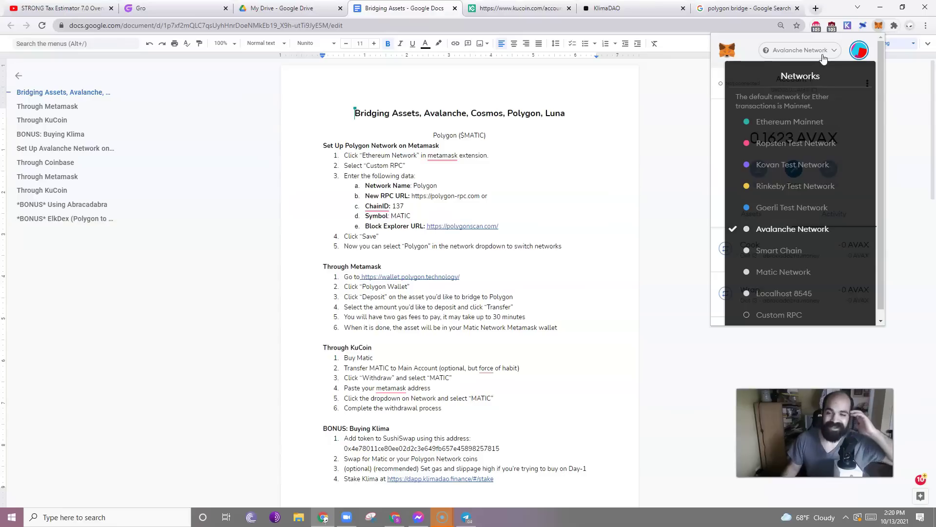
{"action": "left_click", "coordinate": [779, 314]}
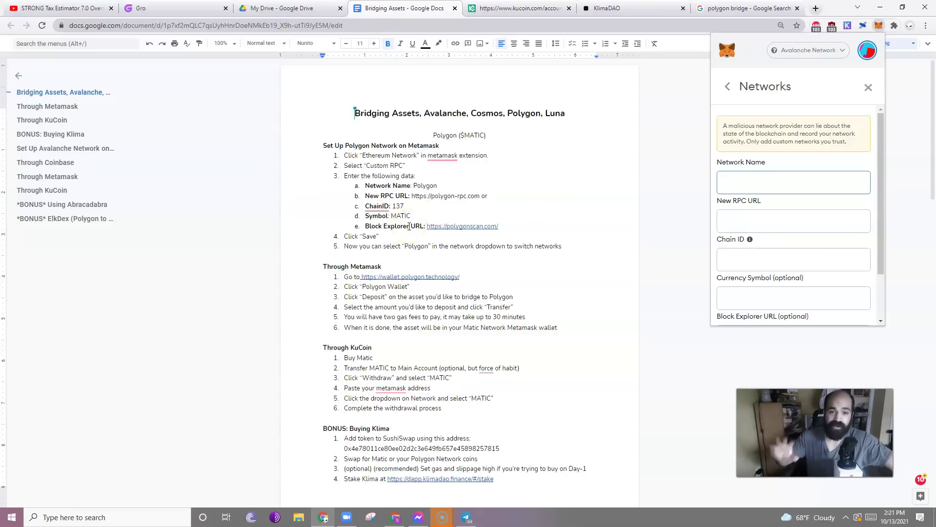
- Detach the Bridging Assets guide tab into its own browser window
{"action": "left_click", "coordinate": [405, 189]}
{"action": "left_click", "coordinate": [415, 186]}
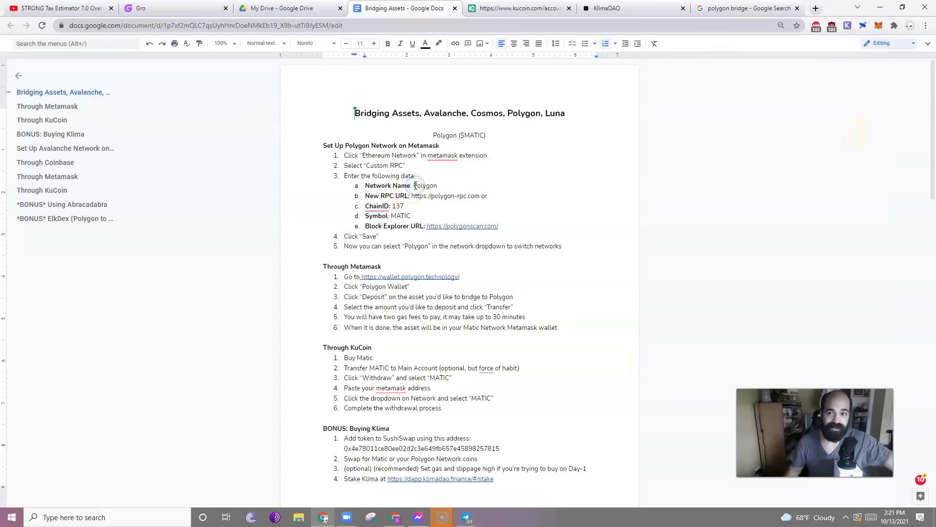
{"action": "left_click", "coordinate": [427, 153]}
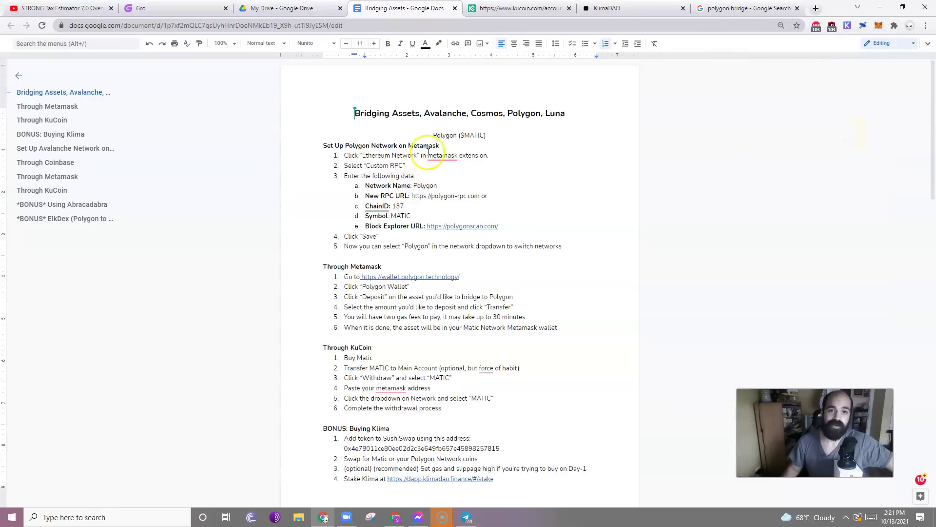
{"action": "left_click", "coordinate": [625, 287]}
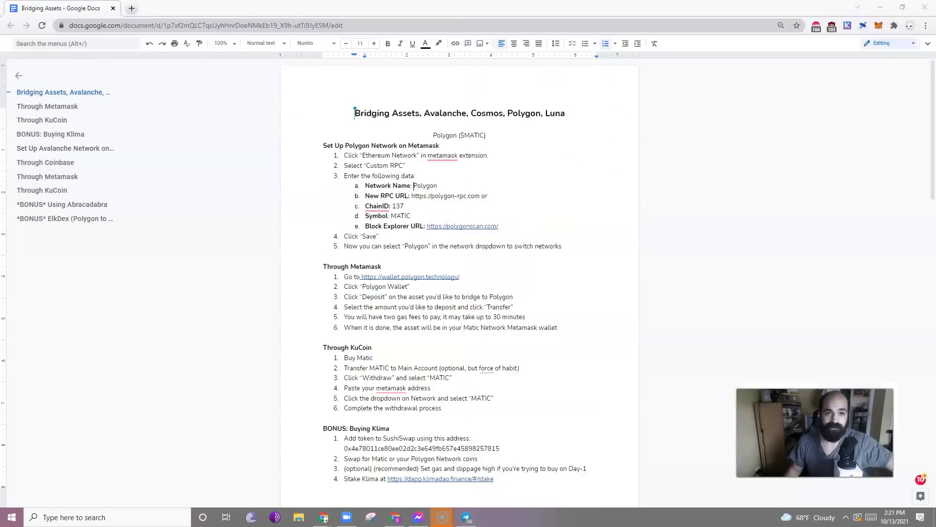
- Dock the guide left and KuCoin right, then start a custom RPC network in MetaMask
{"action": "key", "text": "super+Left"}
{"action": "left_click", "coordinate": [510, 151]}
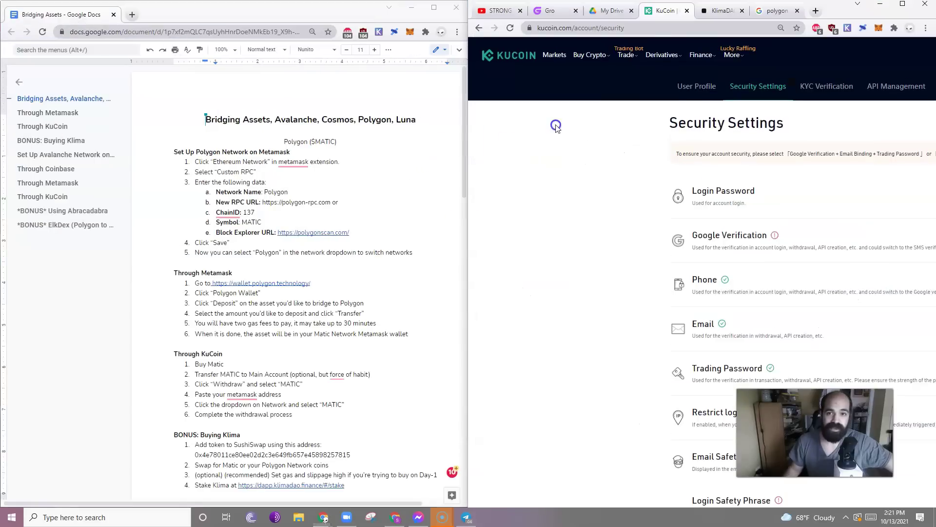
{"action": "left_click", "coordinate": [878, 28]}
{"action": "left_click", "coordinate": [846, 54]}
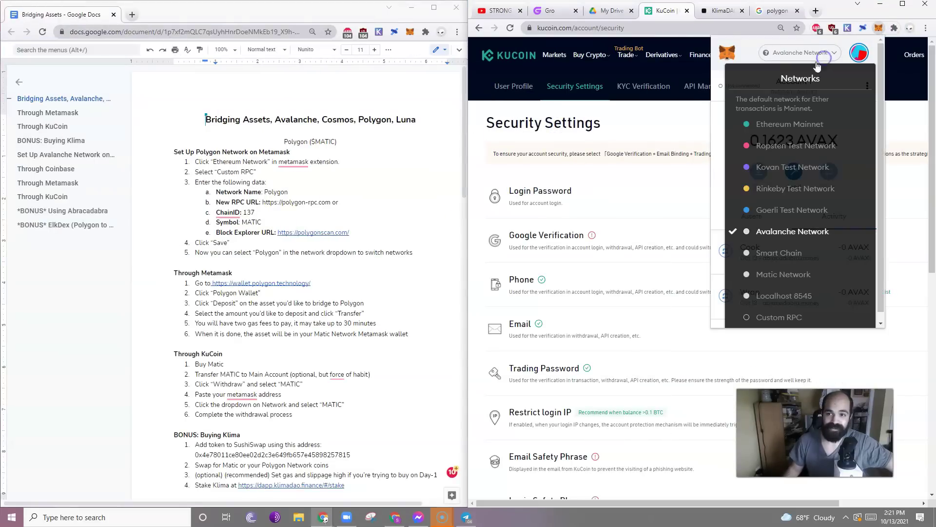
{"action": "left_click", "coordinate": [780, 316]}
- Copy 'Polygon' from the guide into the Network Name field
{"action": "left_click", "coordinate": [273, 192]}
{"action": "right_click", "coordinate": [274, 193]}
{"action": "key", "text": "ctrl+c"}
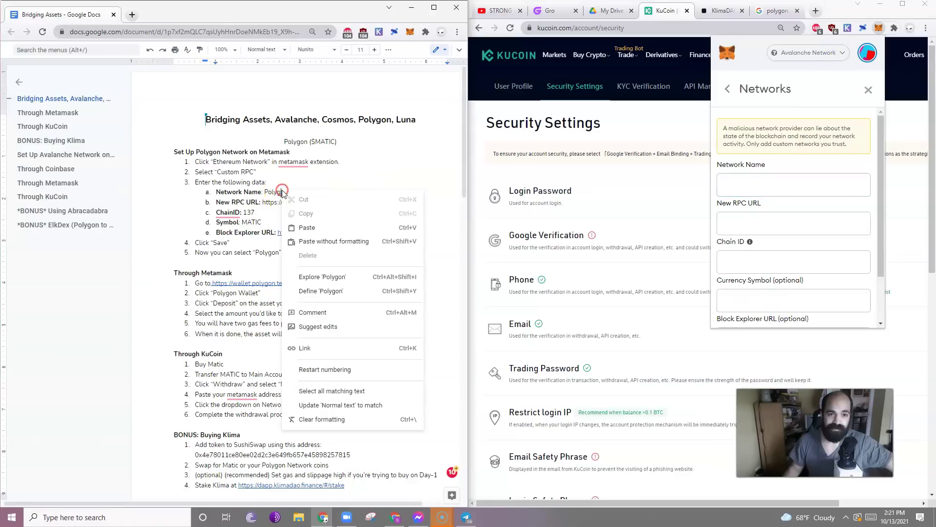
{"action": "key", "text": "Escape"}
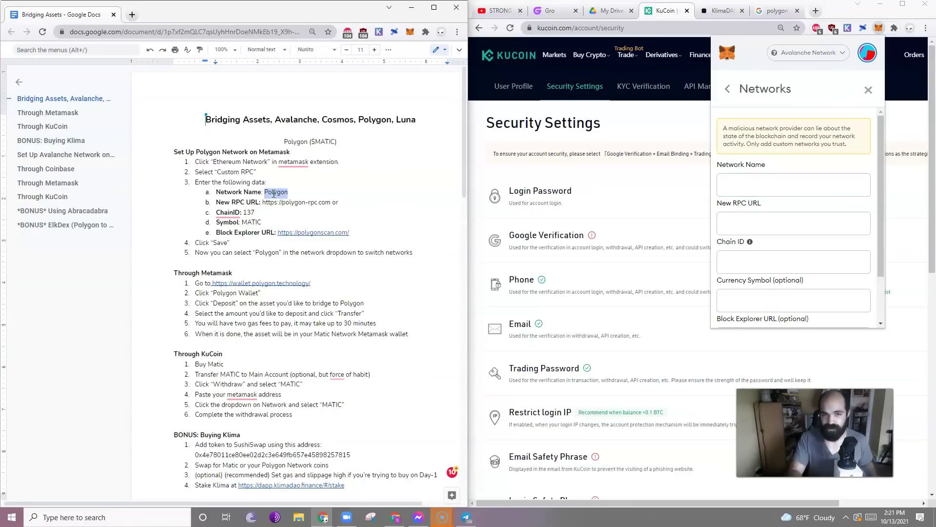
{"action": "left_click", "coordinate": [806, 156]}
{"action": "left_click", "coordinate": [805, 184]}
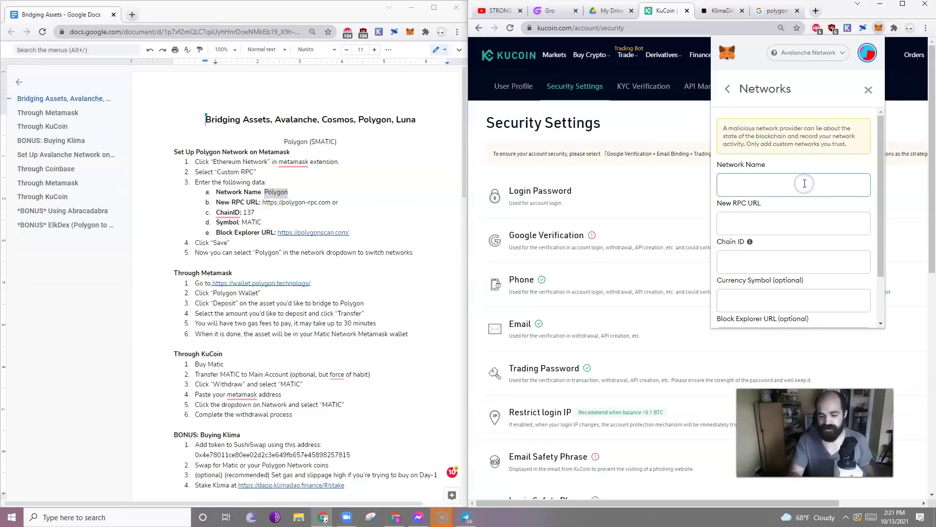
{"action": "key", "text": "ctrl+v"}
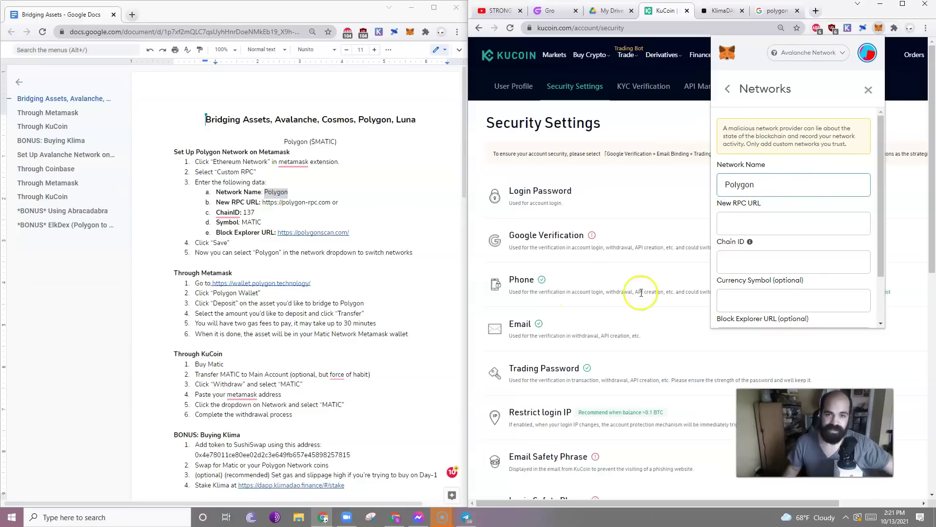
- Copy the RPC URL text from the guide, removing the trailing word 'or'
{"action": "scroll", "coordinate": [867, 240], "scroll_direction": "down", "scroll_amount": 2}
{"action": "scroll", "coordinate": [768, 218], "scroll_direction": "up", "scroll_amount": 2}
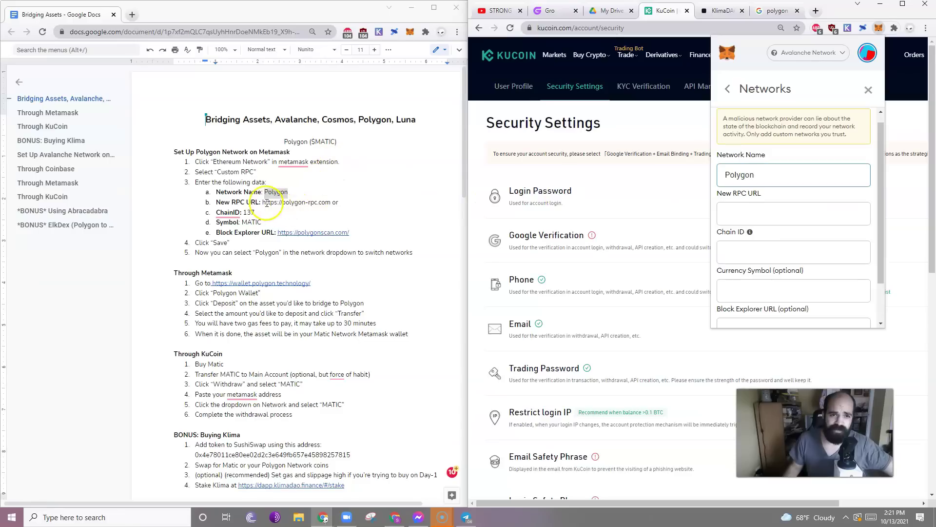
{"action": "left_click_drag", "start_coordinate": [263, 202], "coordinate": [358, 207]}
{"action": "right_click", "coordinate": [339, 205]}
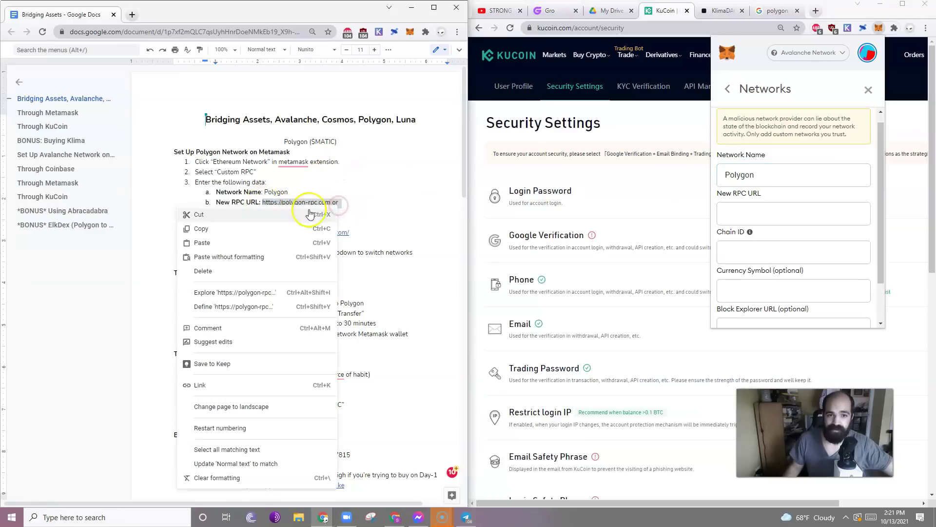
{"action": "left_click", "coordinate": [226, 226]}
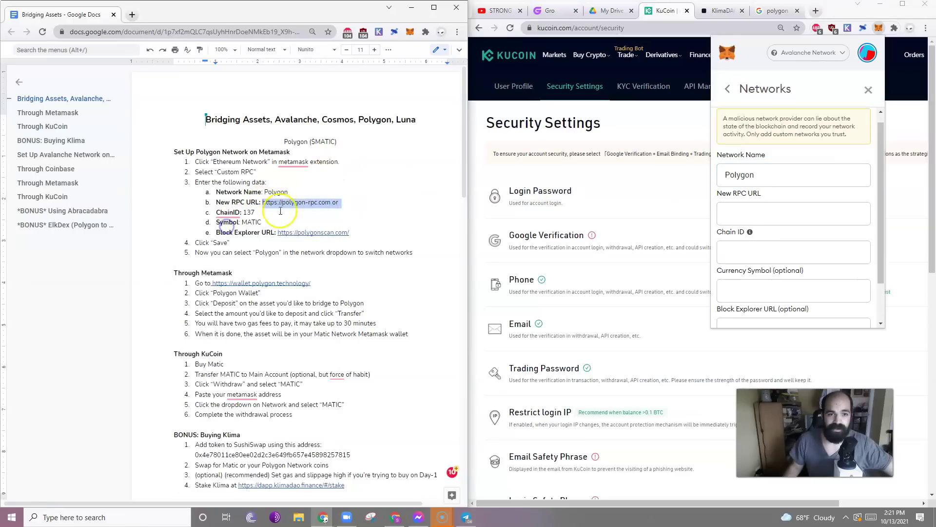
{"action": "left_click", "coordinate": [341, 201]}
{"action": "key", "text": "BackSpace"}
{"action": "key", "text": "BackSpace"}
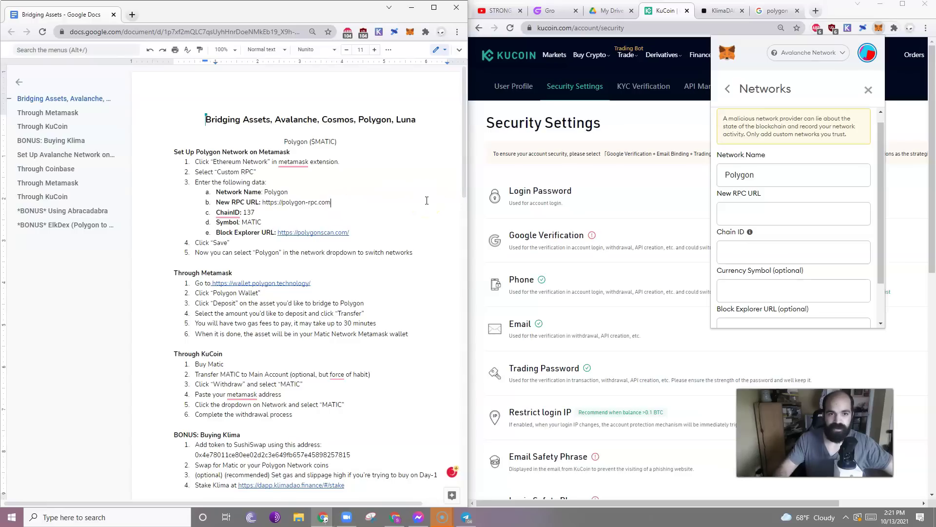
{"action": "left_click_drag", "start_coordinate": [332, 202], "coordinate": [262, 205]}
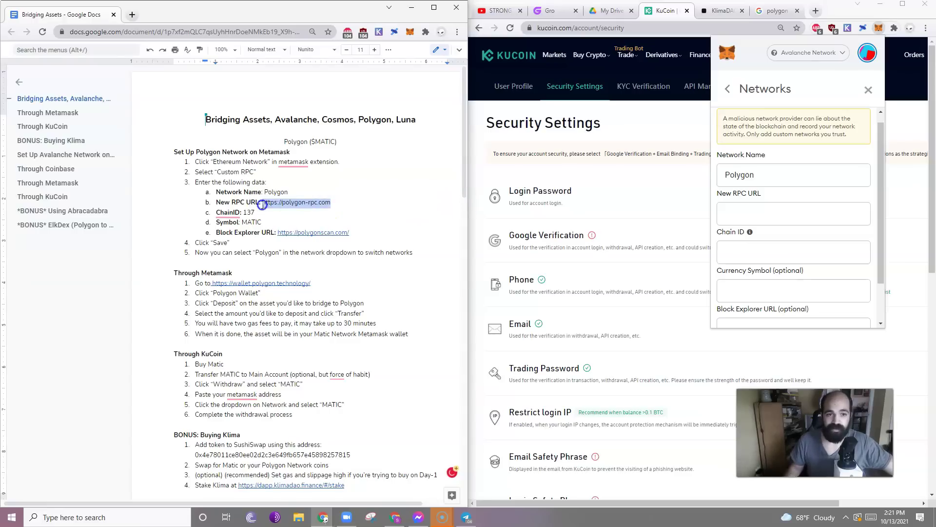
{"action": "right_click", "coordinate": [266, 204]}
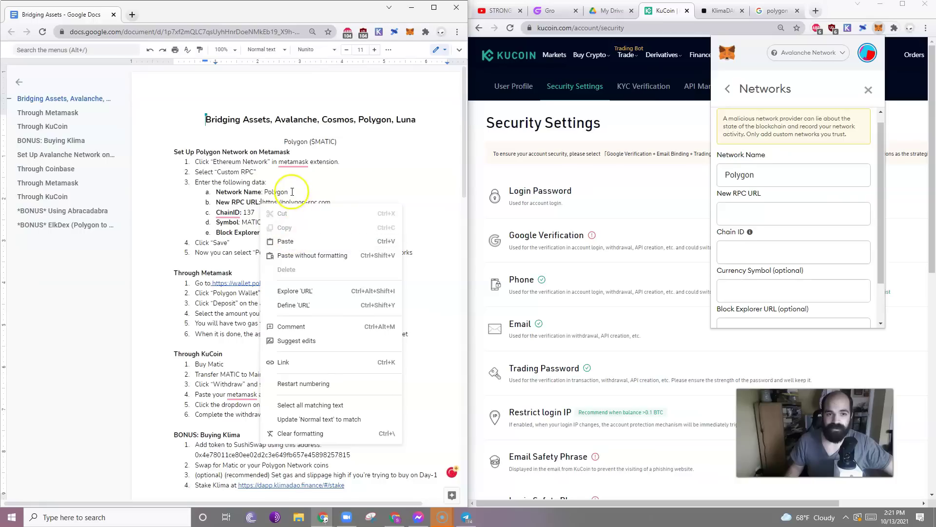
{"action": "left_click", "coordinate": [289, 193]}
{"action": "left_click_drag", "start_coordinate": [331, 202], "coordinate": [266, 202]}
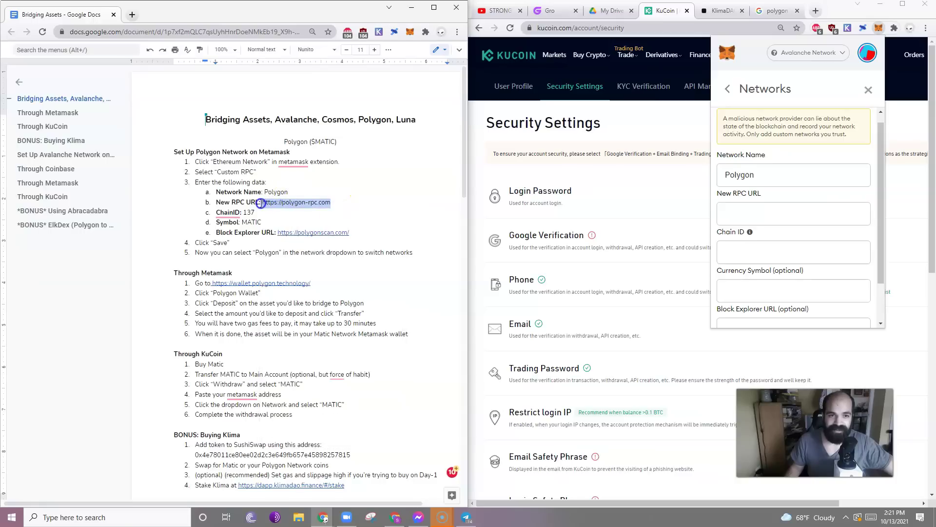
{"action": "right_click", "coordinate": [261, 203]}
{"action": "left_click", "coordinate": [371, 224]}
{"action": "left_click", "coordinate": [786, 214]}
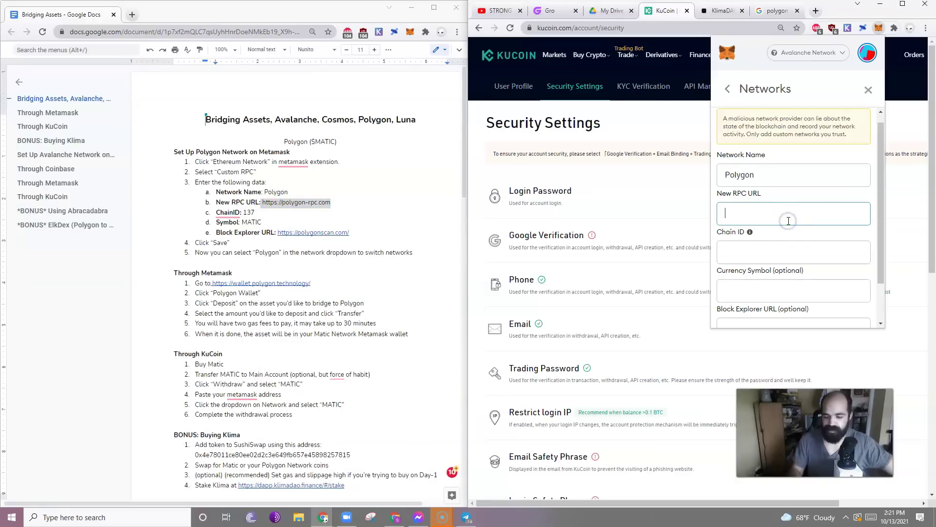
{"action": "key", "text": "ctrl+v"}
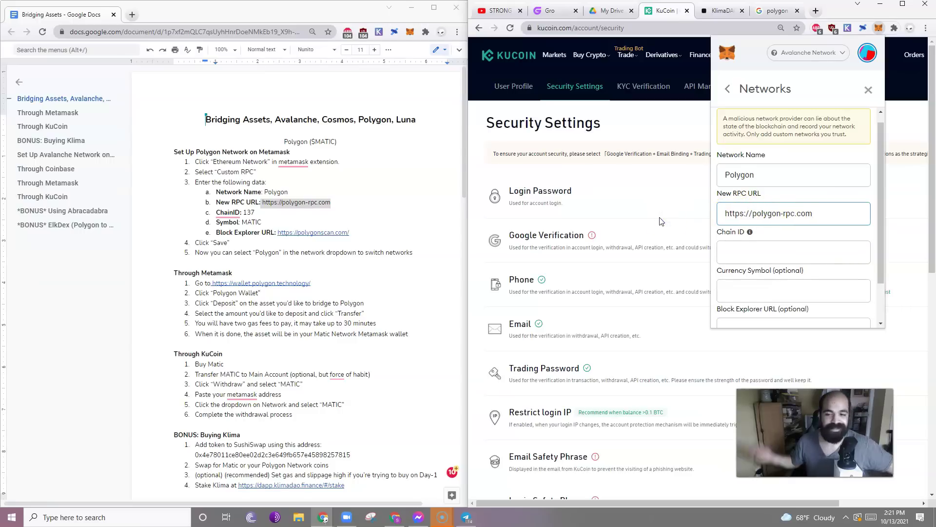
{"action": "left_click", "coordinate": [724, 215]}
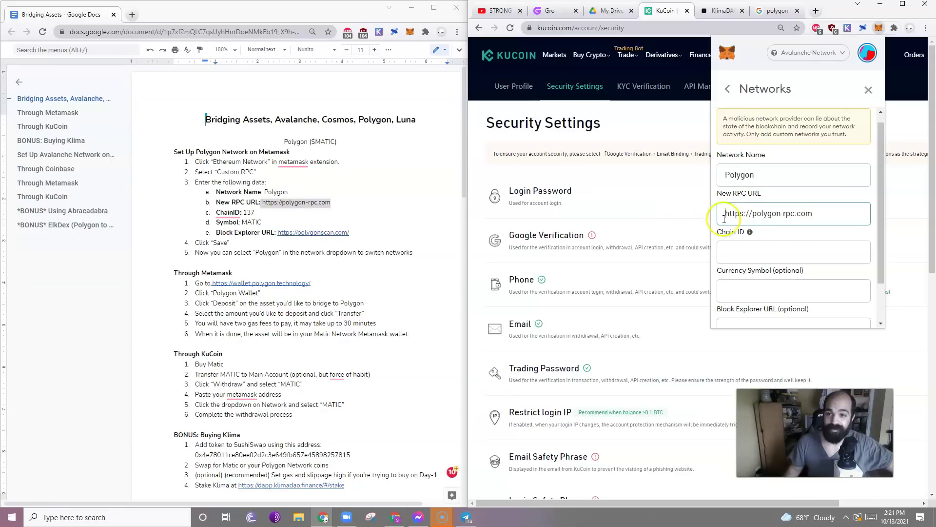
{"action": "scroll", "coordinate": [818, 266], "scroll_direction": "down", "scroll_amount": 2}
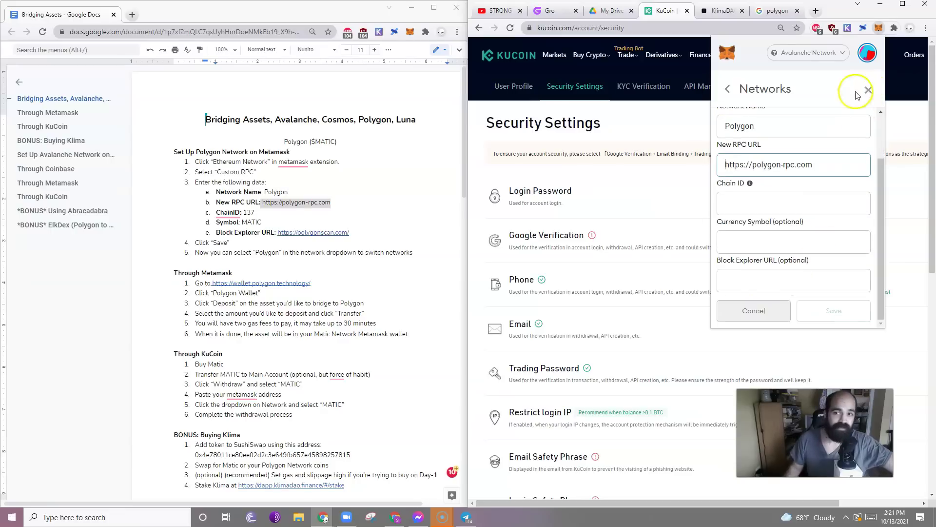
- Leave Networks settings and switch the wallet to Matic Network showing 0.3305 MATIC
{"action": "left_click", "coordinate": [727, 89]}
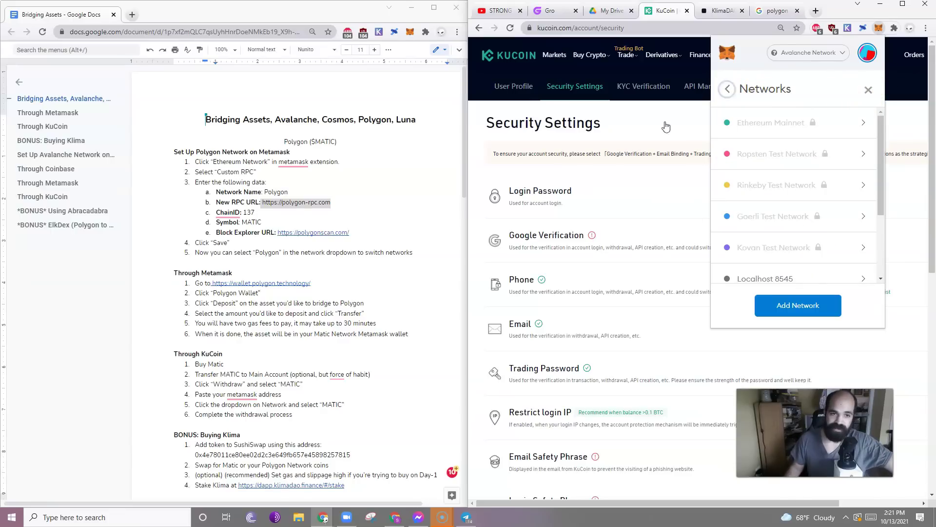
{"action": "left_click", "coordinate": [727, 90]}
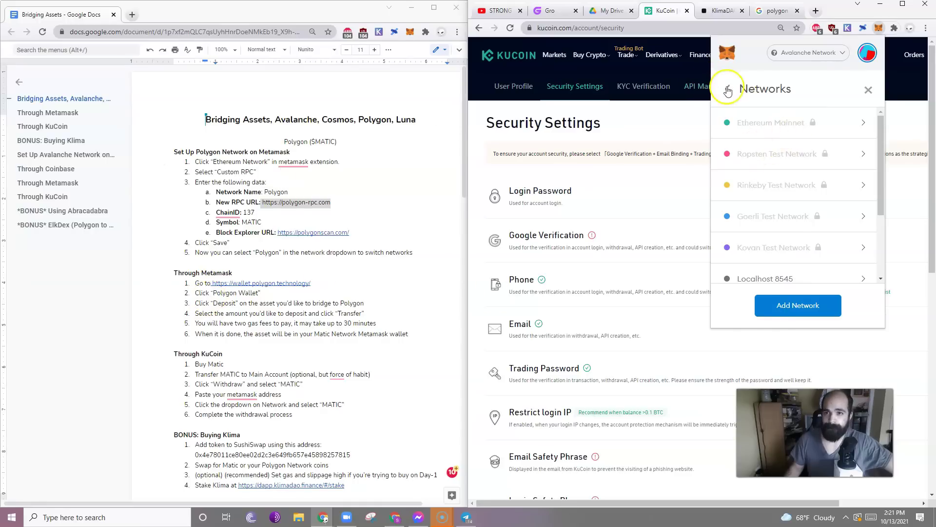
{"action": "left_click", "coordinate": [867, 90]}
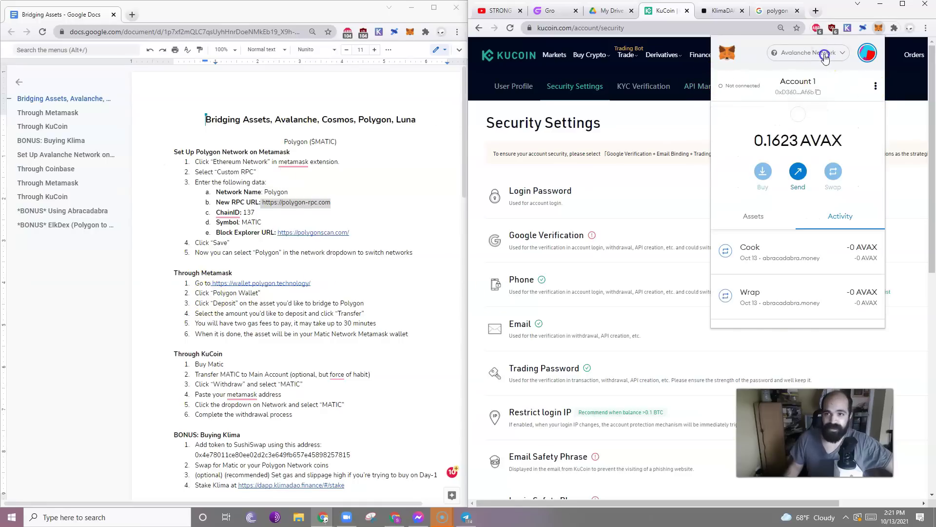
{"action": "left_click", "coordinate": [824, 57]}
{"action": "left_click", "coordinate": [768, 282]}
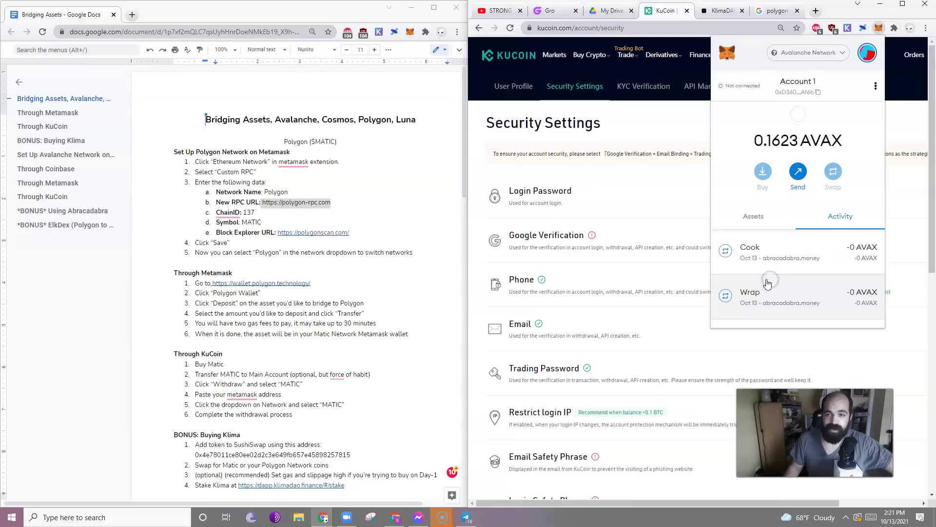
- Switch the wallet back to Ethereum Mainnet and close the MetaMask popup
{"action": "left_click", "coordinate": [312, 267]}
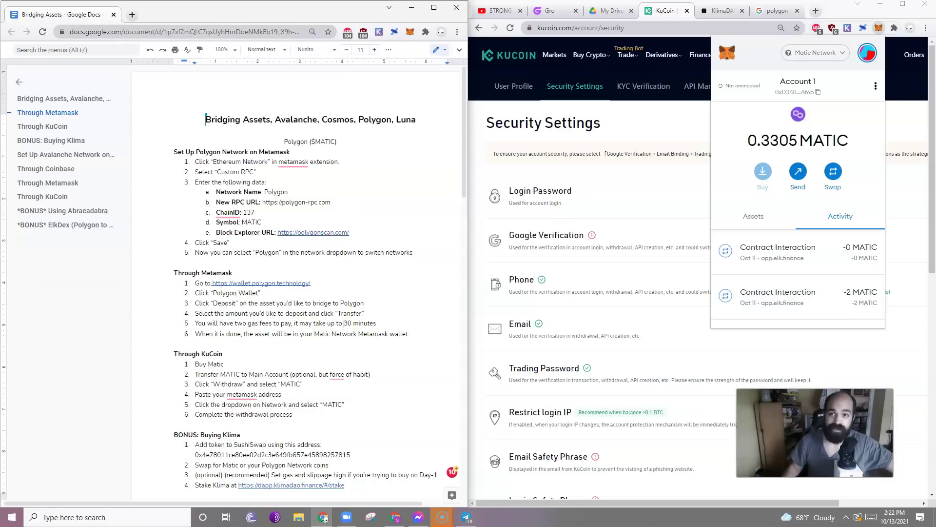
{"action": "left_click", "coordinate": [826, 54]}
{"action": "left_click", "coordinate": [795, 124]}
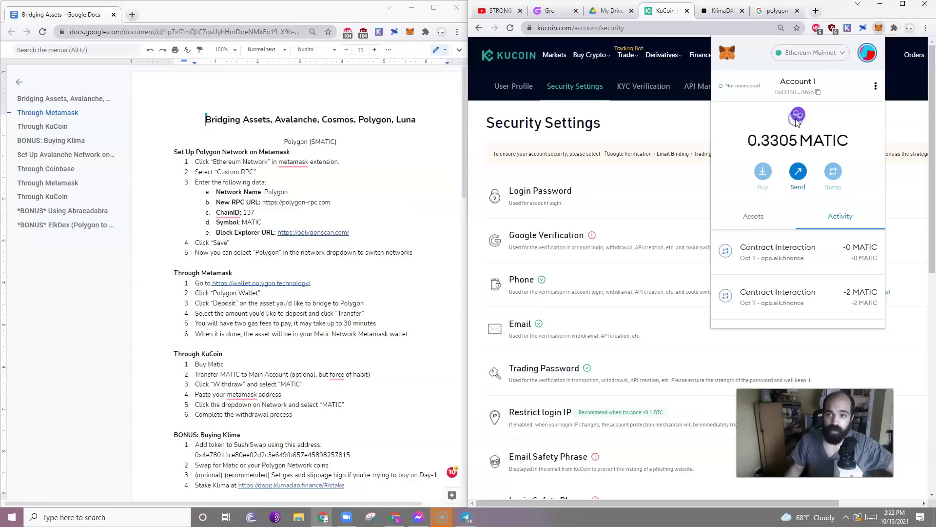
{"action": "left_click", "coordinate": [909, 176]}
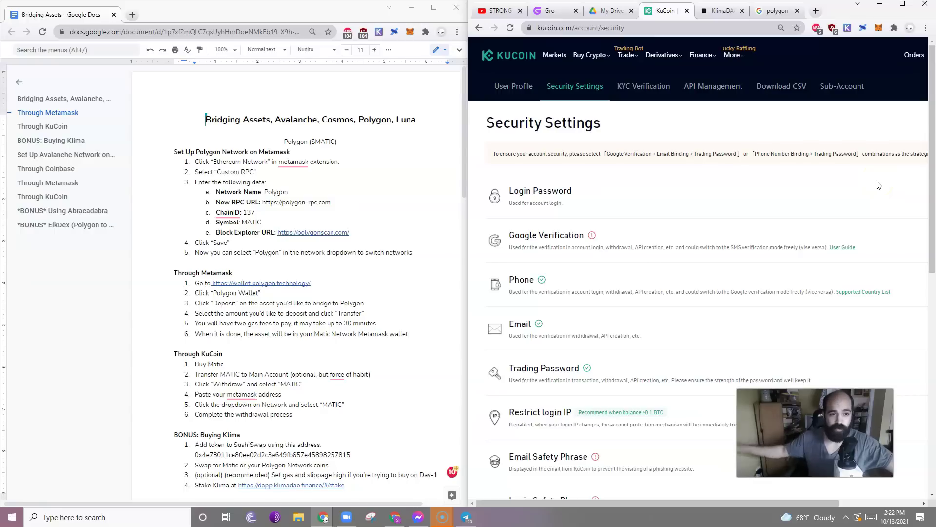
{"action": "left_click", "coordinate": [801, 226]}
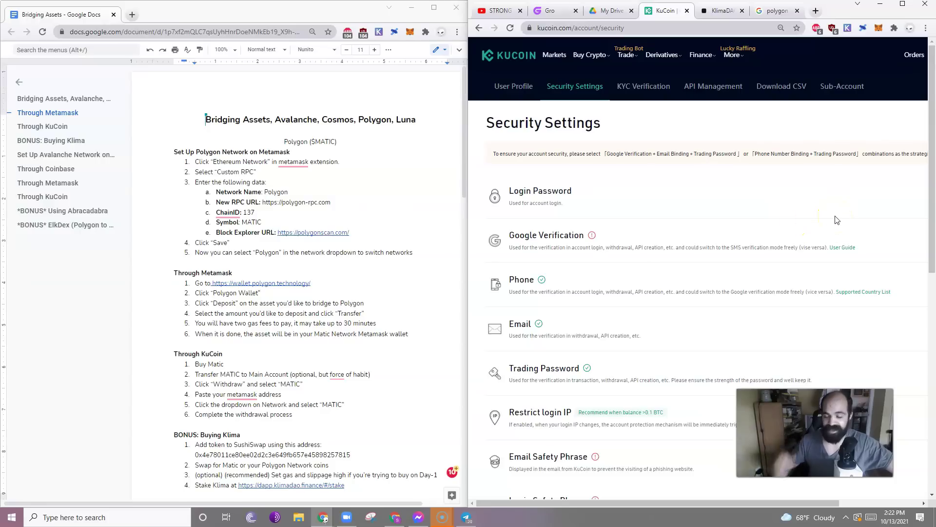
- Open the Polygon Web Wallet v2 result from the 'polygon bridge' search
{"action": "left_click", "coordinate": [823, 221]}
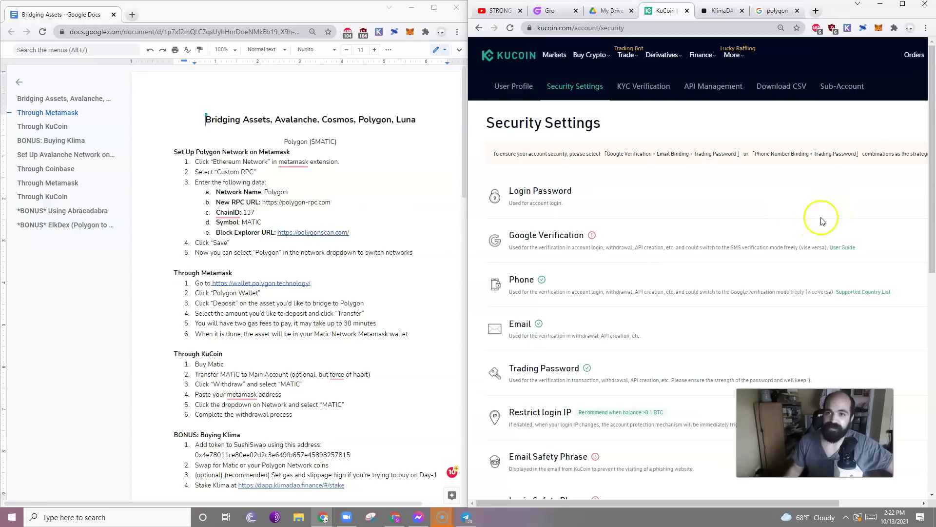
{"action": "left_click", "coordinate": [780, 10]}
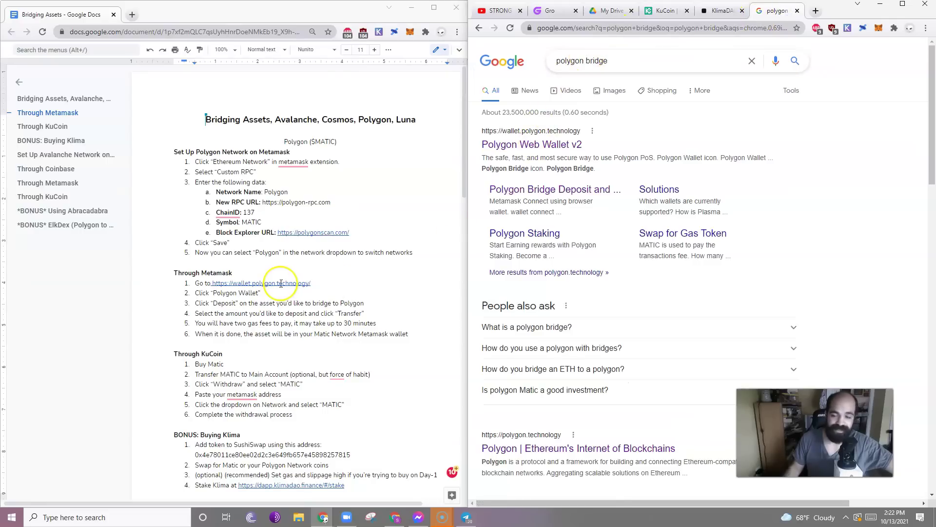
{"action": "left_click", "coordinate": [523, 147]}
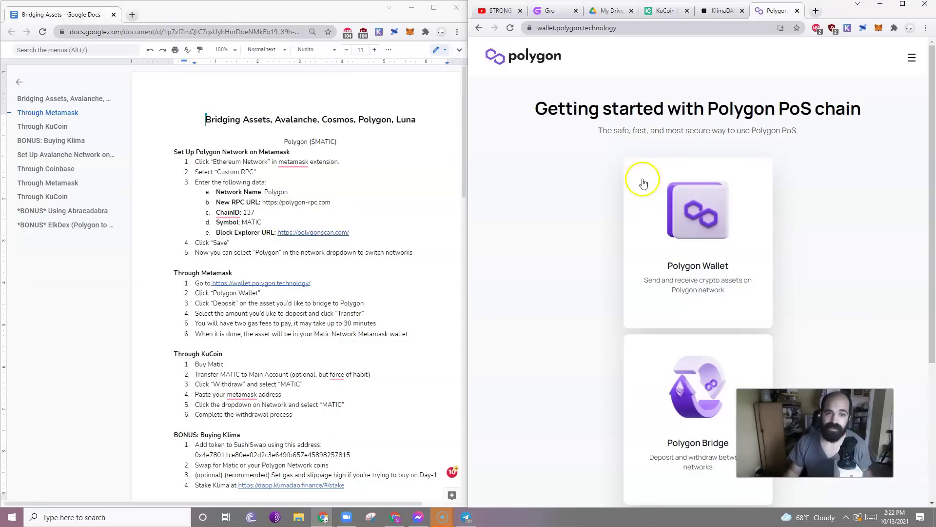
- Log in to Polygon Wallet with MetaMask, sign the request, and view the 0.3305 MATIC balance
{"action": "left_click", "coordinate": [704, 215]}
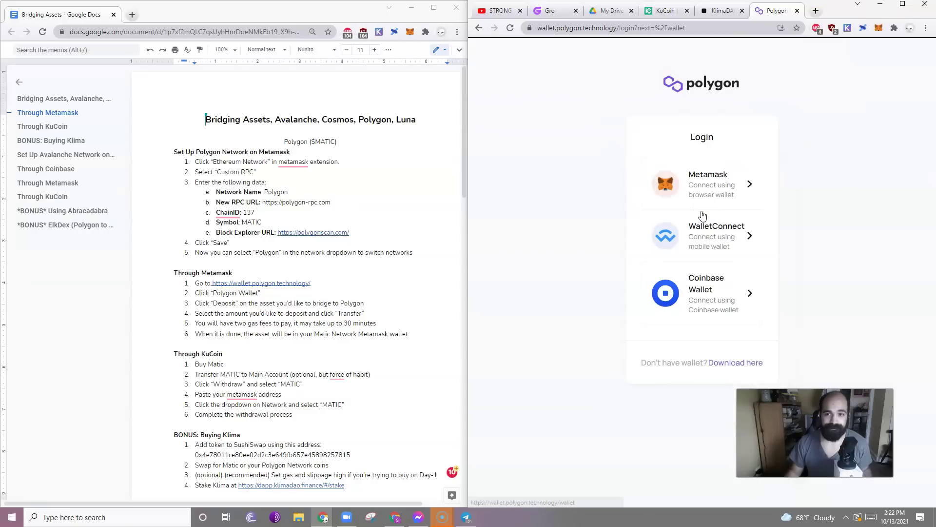
{"action": "left_click", "coordinate": [701, 188]}
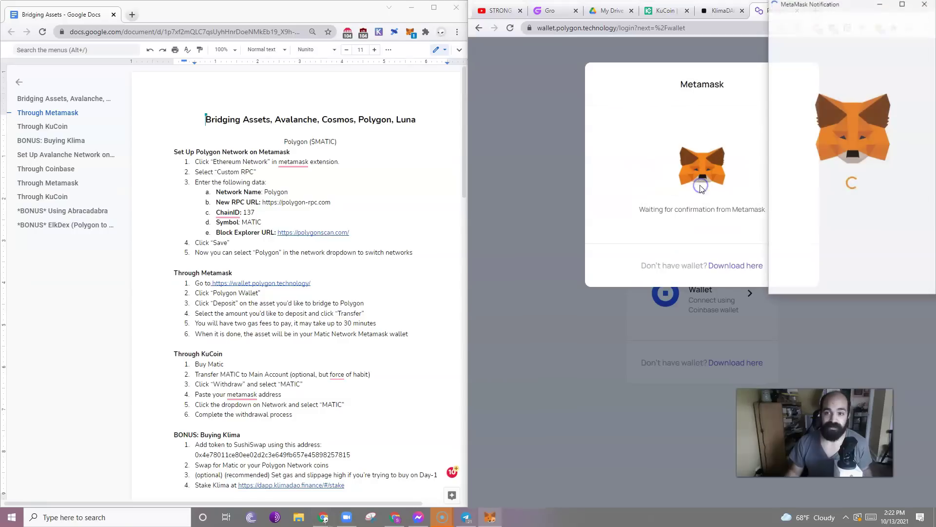
{"action": "left_click", "coordinate": [887, 287]}
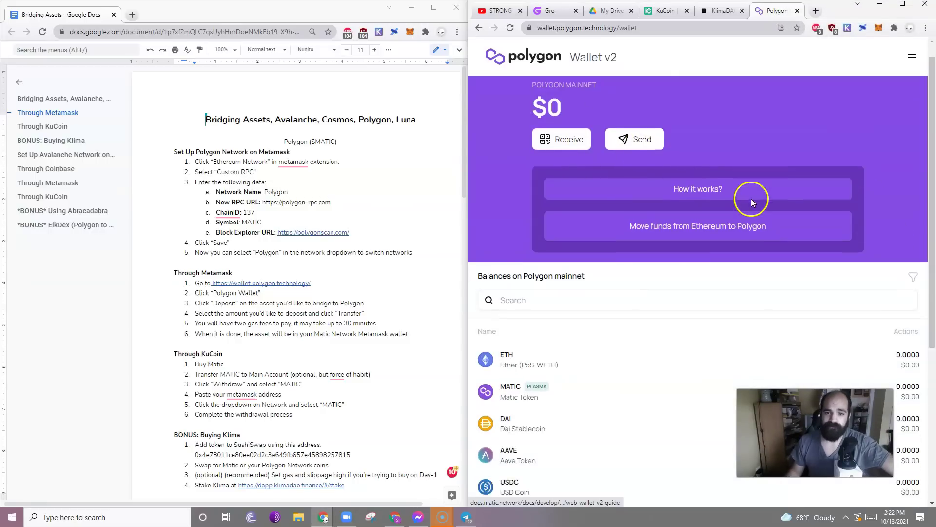
{"action": "scroll", "coordinate": [751, 203], "scroll_direction": "down", "scroll_amount": 2}
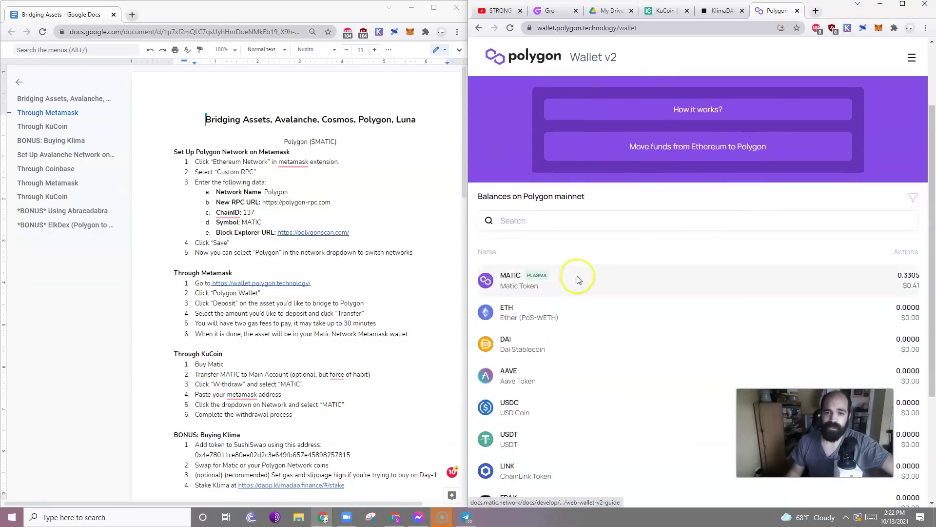
{"action": "left_click", "coordinate": [614, 282]}
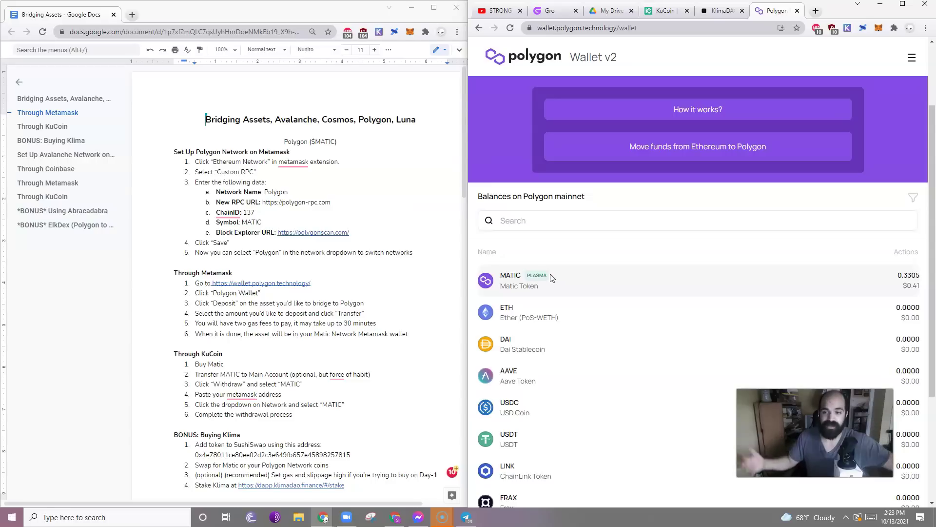
{"action": "left_click", "coordinate": [555, 284]}
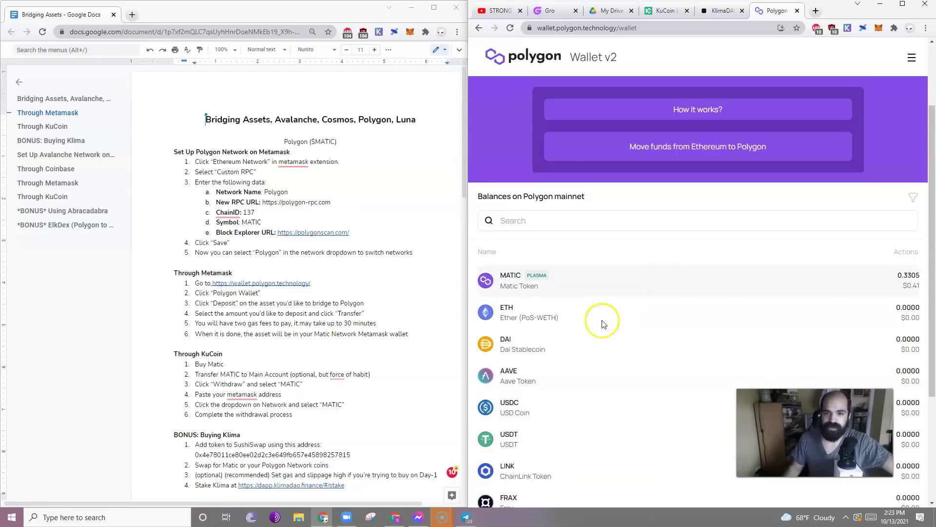
- Start a .2 ETH deposit from Ethereum to Polygon, then dismiss the Important notice unsent
{"action": "left_click", "coordinate": [902, 7]}
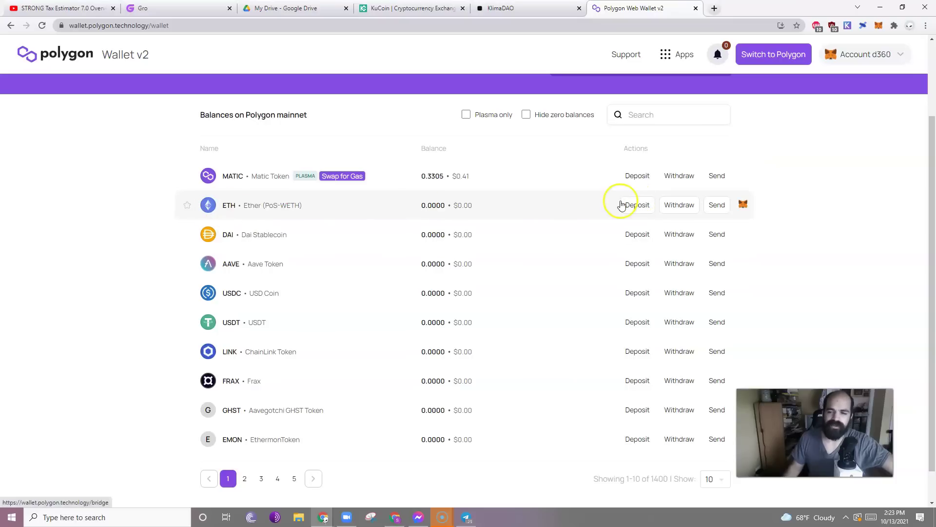
{"action": "left_click", "coordinate": [634, 211]}
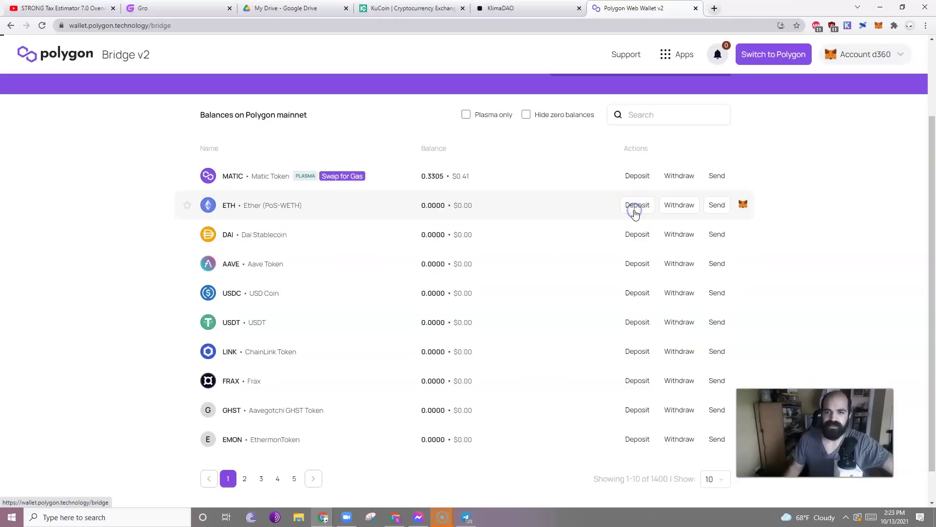
{"action": "left_click", "coordinate": [679, 203]}
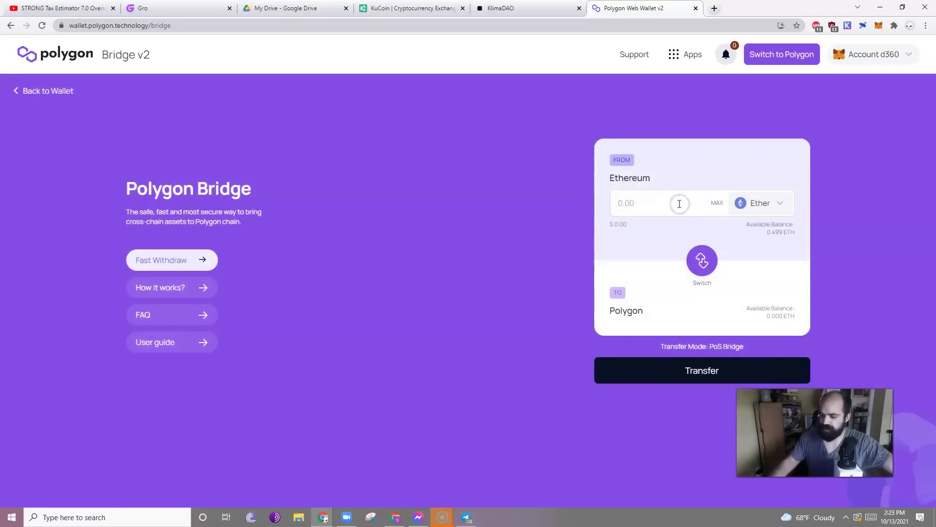
{"action": "type", "text": ".2"}
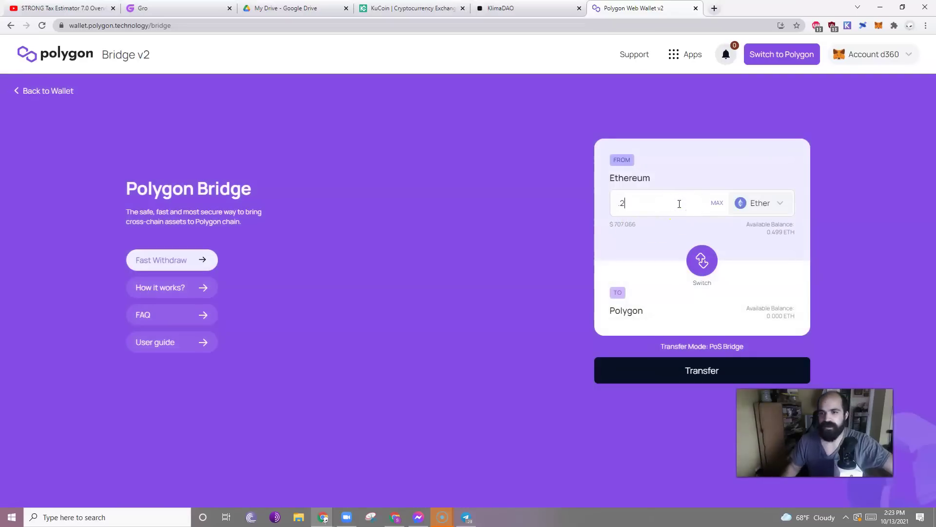
{"action": "left_click", "coordinate": [698, 372]}
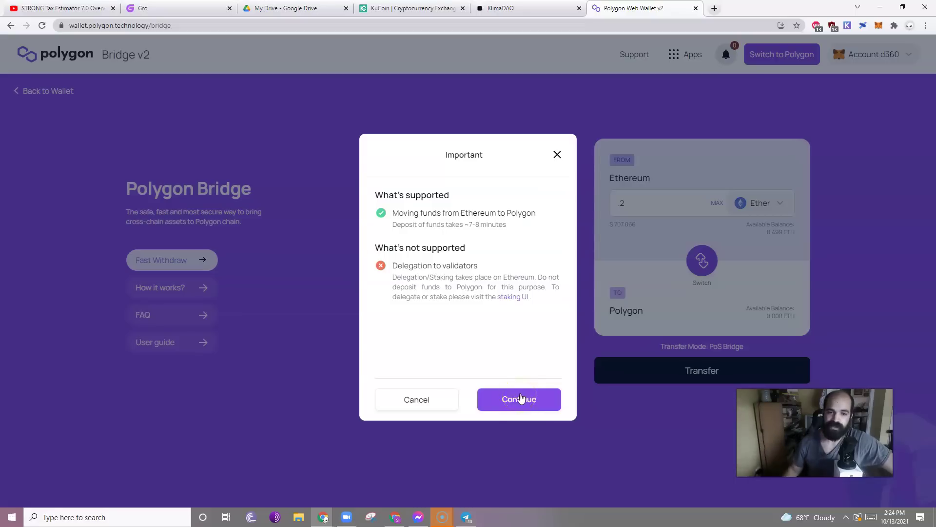
{"action": "left_click", "coordinate": [557, 155]}
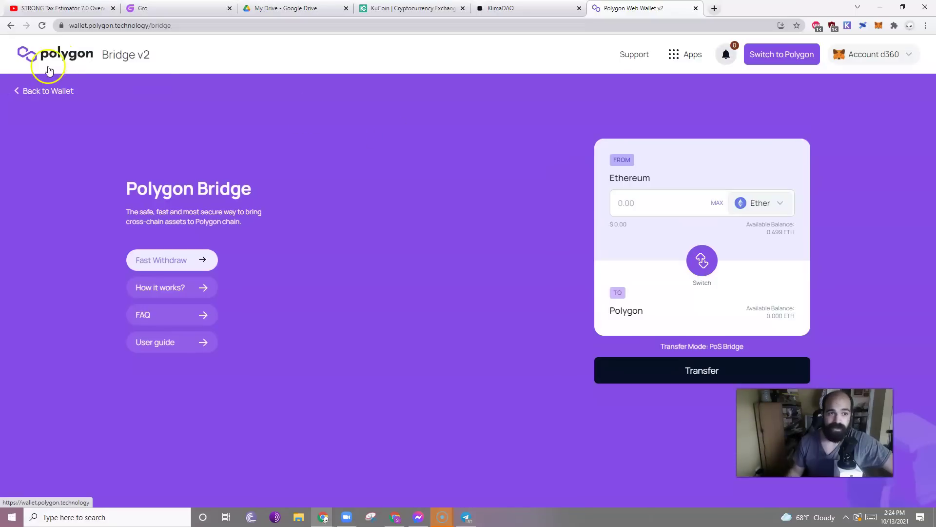
- Return to the wallet overview and switch MetaMask to Matic Network
{"action": "left_click", "coordinate": [25, 91]}
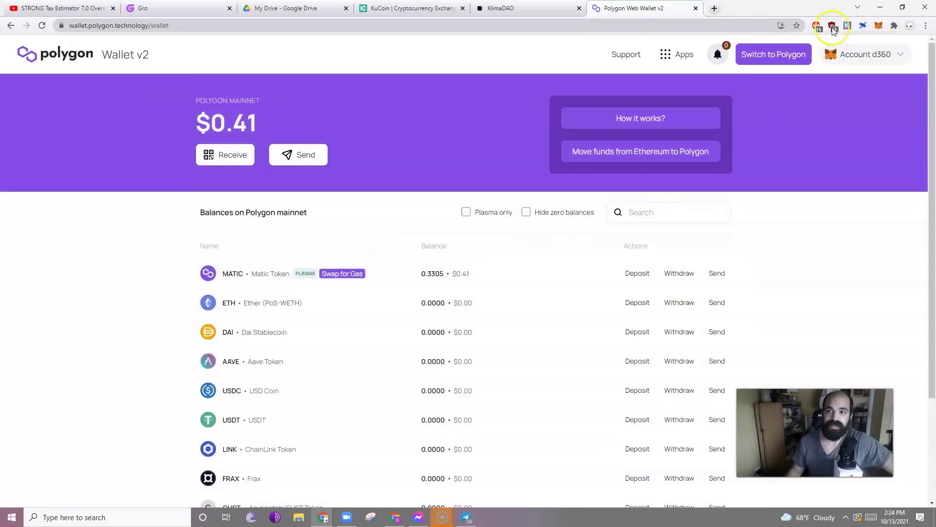
{"action": "left_click", "coordinate": [878, 25]}
{"action": "left_click", "coordinate": [809, 52]}
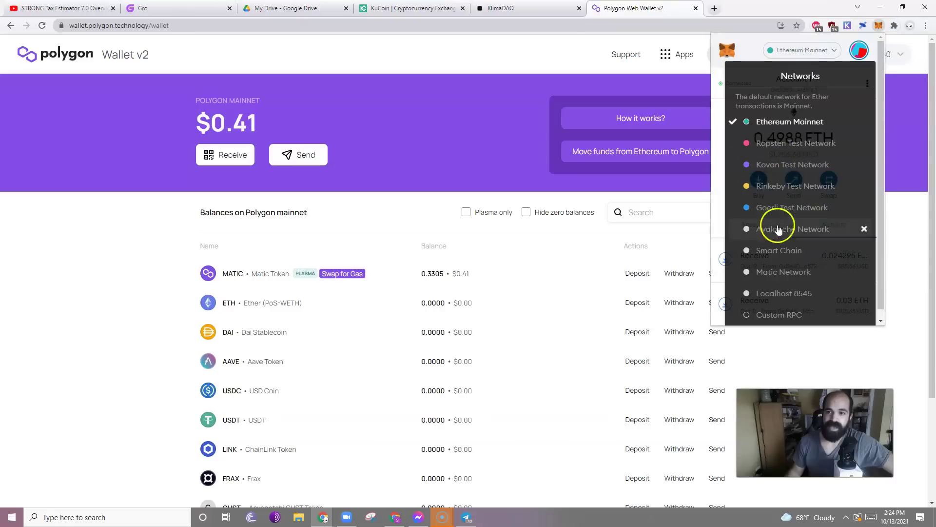
{"action": "left_click", "coordinate": [778, 272]}
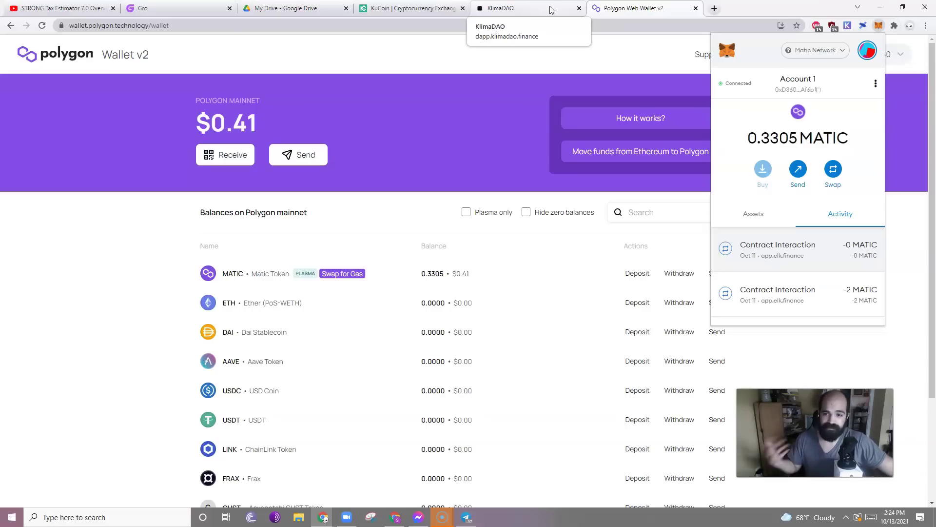
- Open QuickSwap and the SushiSwap swap page in new browser tabs
{"action": "left_click", "coordinate": [717, 8]}
{"action": "left_click", "coordinate": [716, 8]}
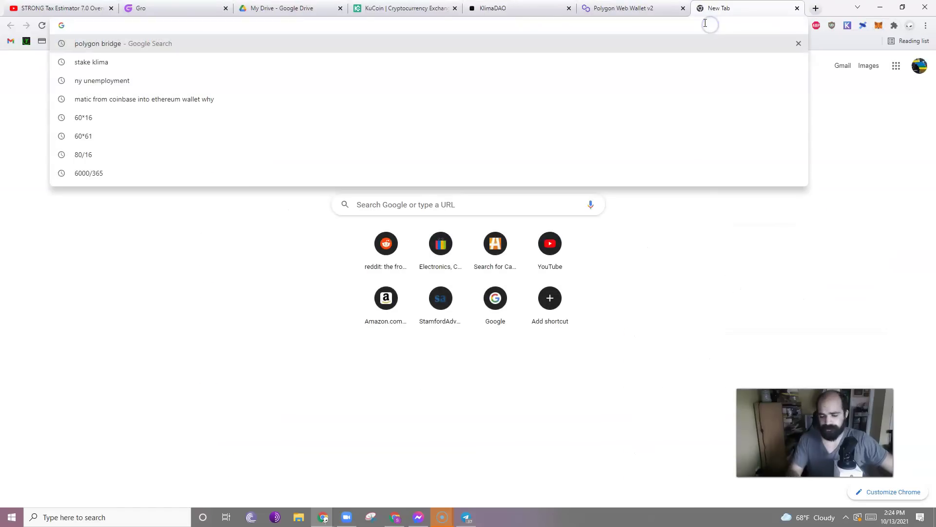
{"action": "type", "text": "quic"}
{"action": "key", "text": "Return"}
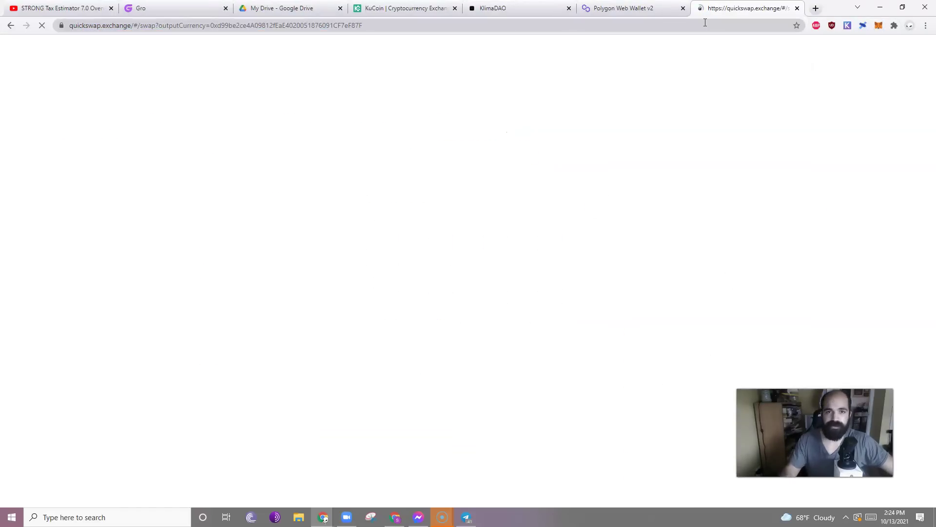
{"action": "key", "text": "ctrl+t"}
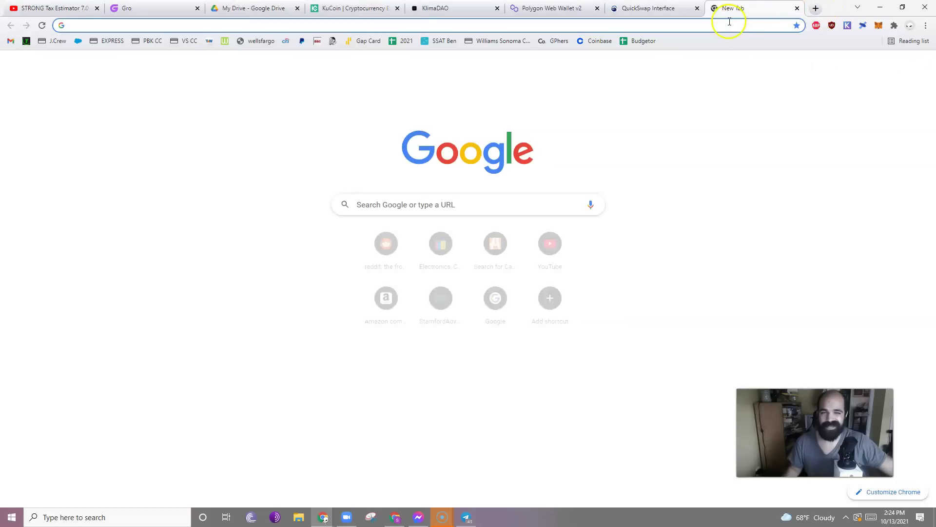
{"action": "left_click", "coordinate": [729, 21]}
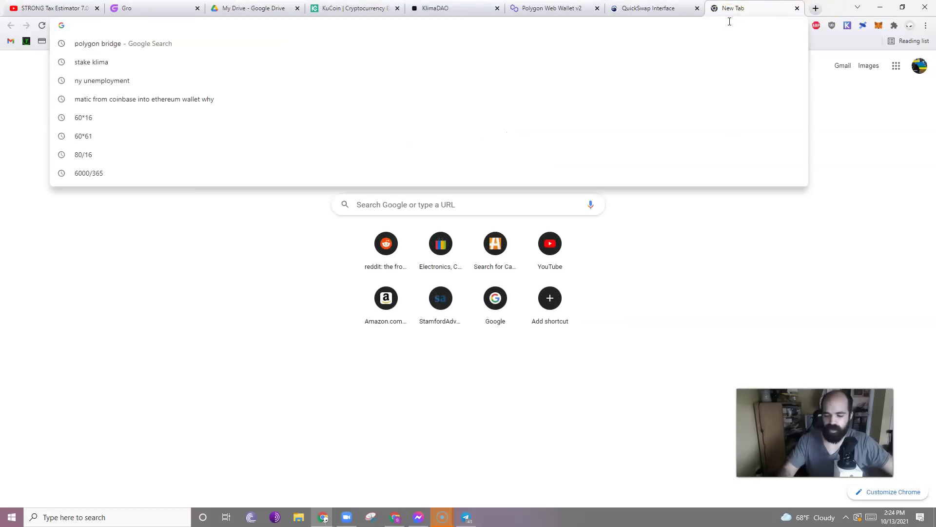
{"action": "type", "text": "sushi"}
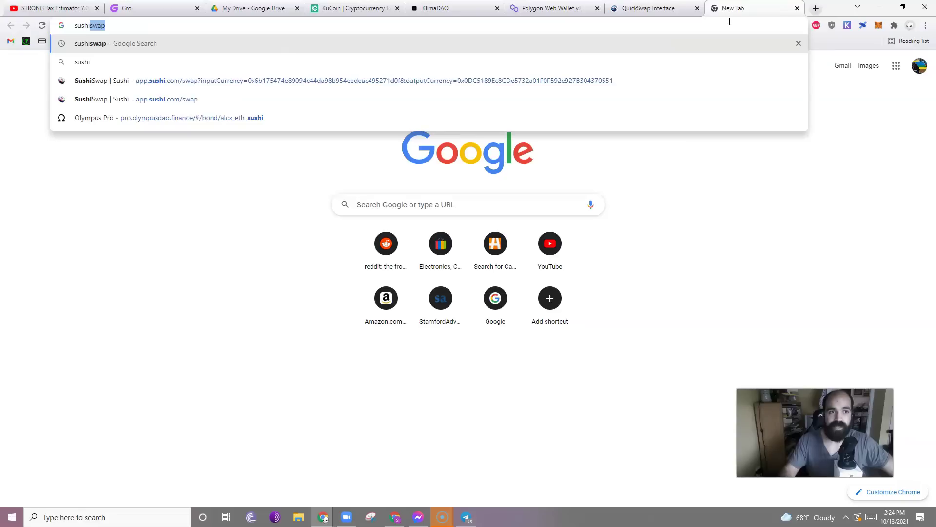
{"action": "key", "text": "Down"}
{"action": "key", "text": "Down"}
{"action": "key", "text": "Return"}
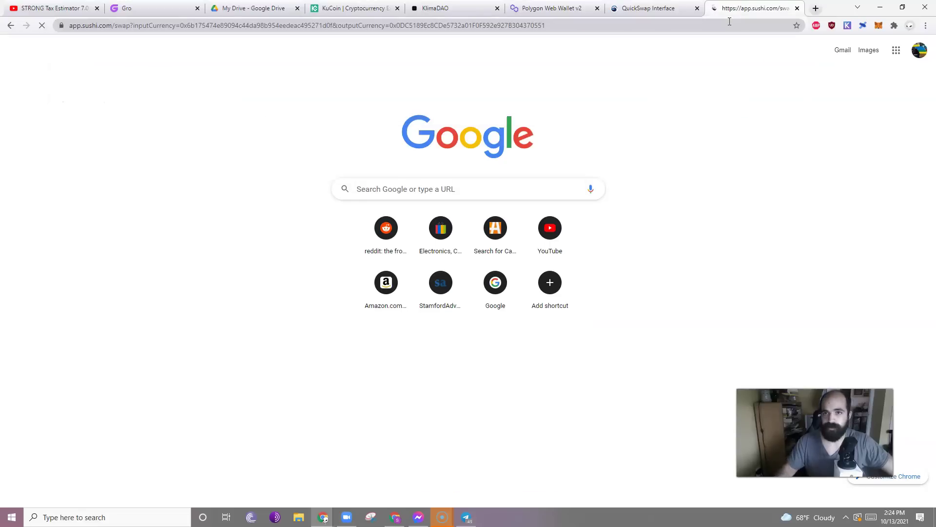
- On QuickSwap, accept the FRY token warning and set the swap from ETH to MATIC
{"action": "left_click", "coordinate": [703, 14]}
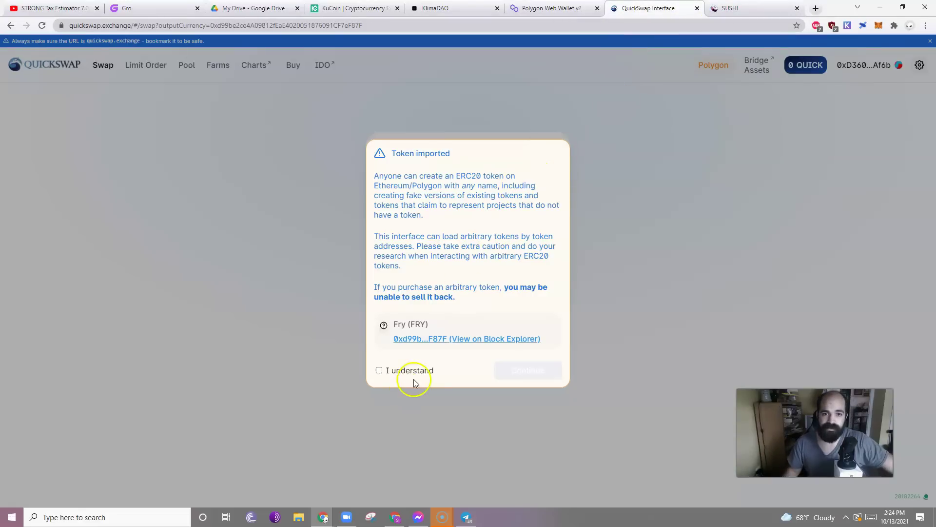
{"action": "left_click", "coordinate": [415, 375]}
{"action": "left_click", "coordinate": [520, 376]}
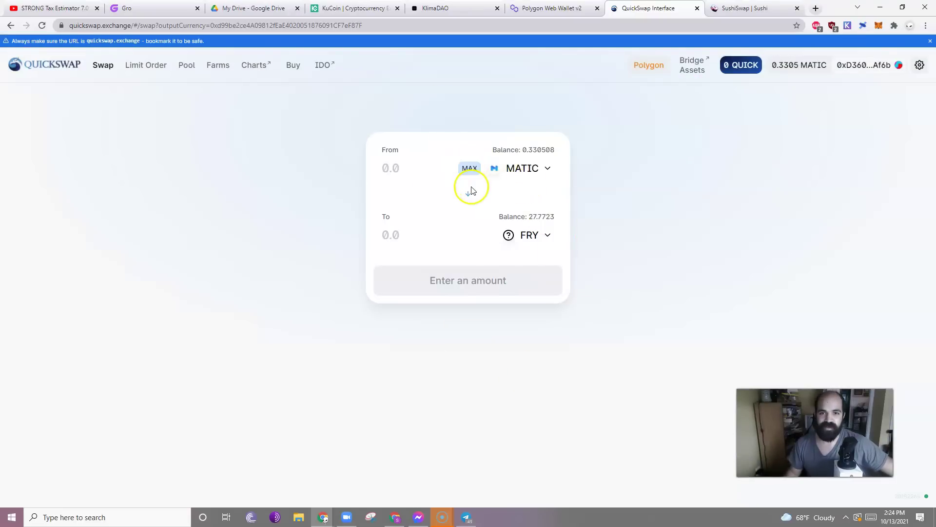
{"action": "left_click", "coordinate": [469, 192]}
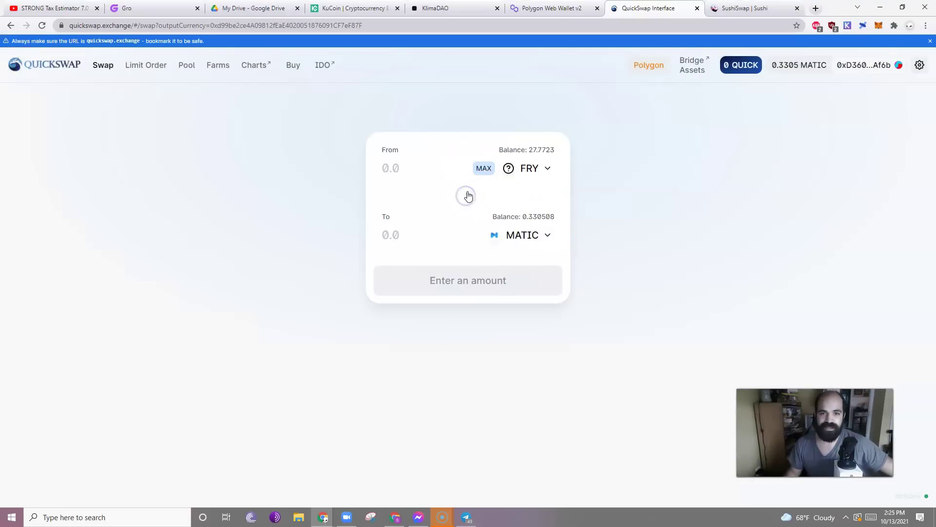
{"action": "left_click", "coordinate": [533, 169]}
{"action": "left_click", "coordinate": [464, 114]}
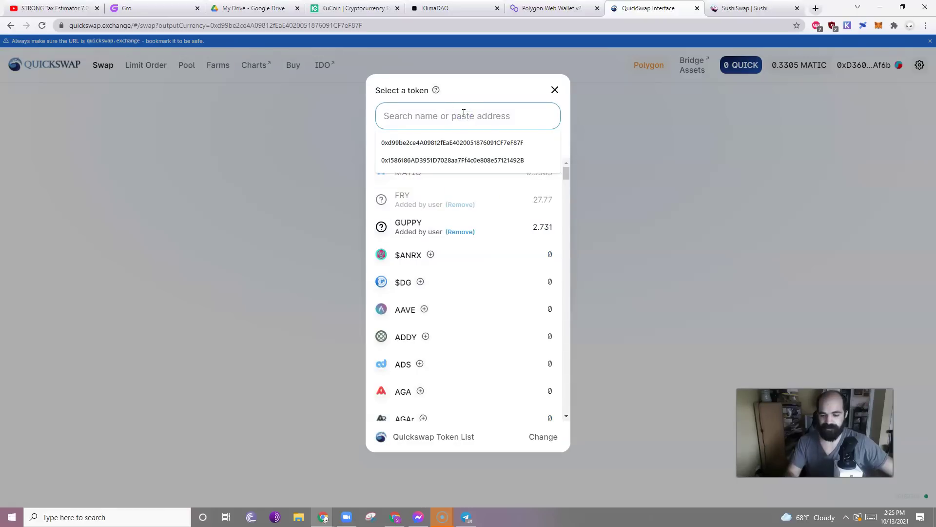
{"action": "type", "text": "eth"}
{"action": "left_click", "coordinate": [478, 209]}
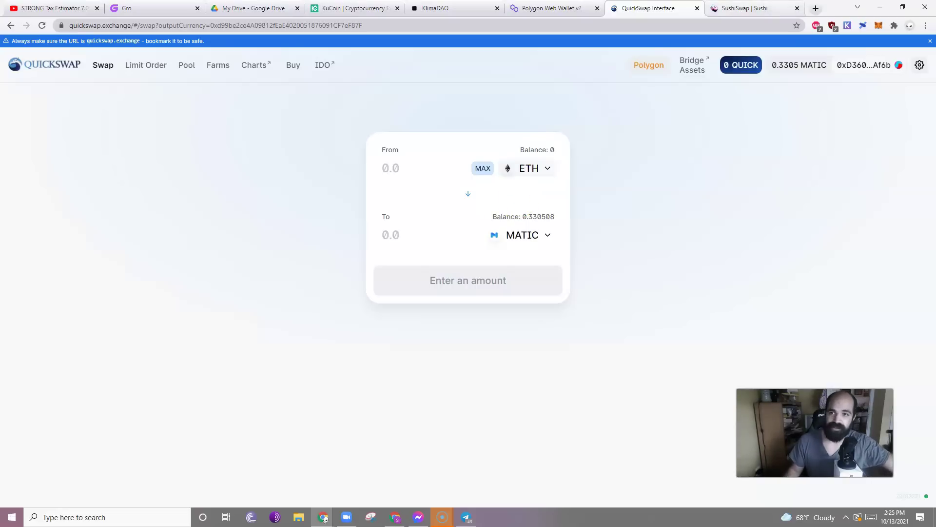
- Switch to the SushiSwap tab showing its Polygon swap page with empty token slots
{"action": "left_click", "coordinate": [754, 14]}
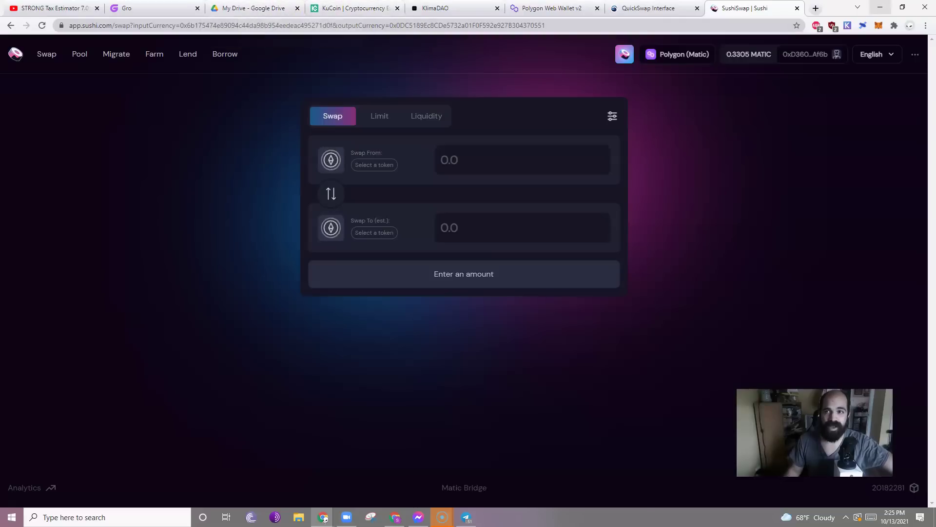
- Bring up the guide, scroll to Through KuCoin and BONUS: Buying Klima, then switch to KuCoin
{"action": "mouse_move", "coordinate": [326, 521]}
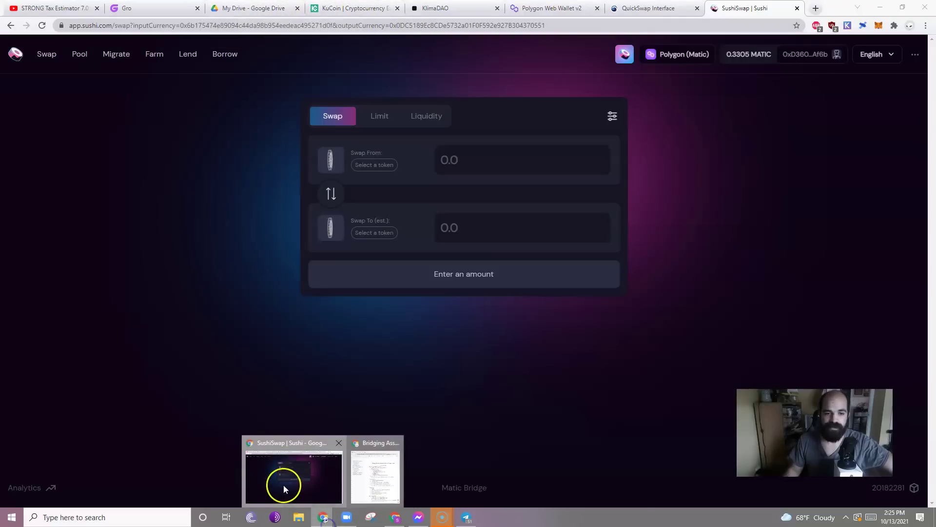
{"action": "left_click", "coordinate": [282, 486]}
{"action": "left_click_drag", "start_coordinate": [252, 24], "coordinate": [488, 104]}
{"action": "scroll", "coordinate": [445, 215], "scroll_direction": "down", "scroll_amount": 4}
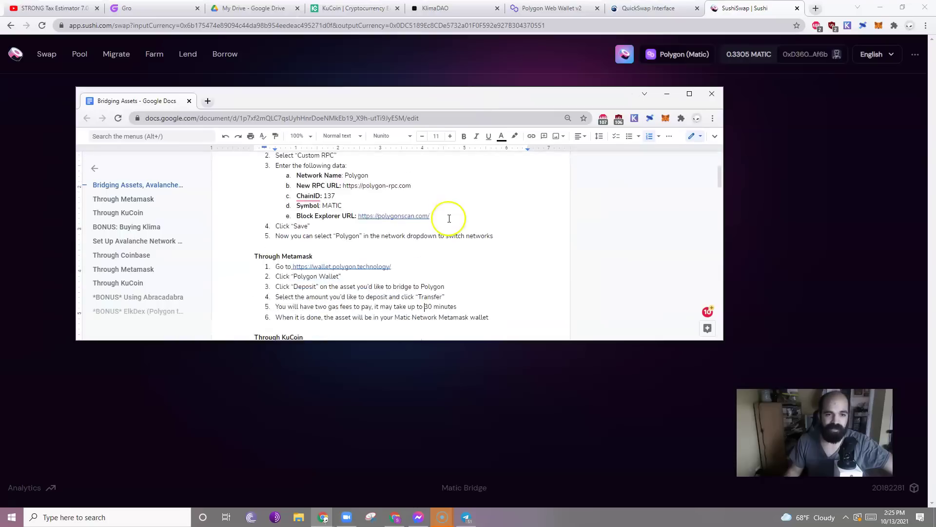
{"action": "scroll", "coordinate": [383, 255], "scroll_direction": "down", "scroll_amount": 1}
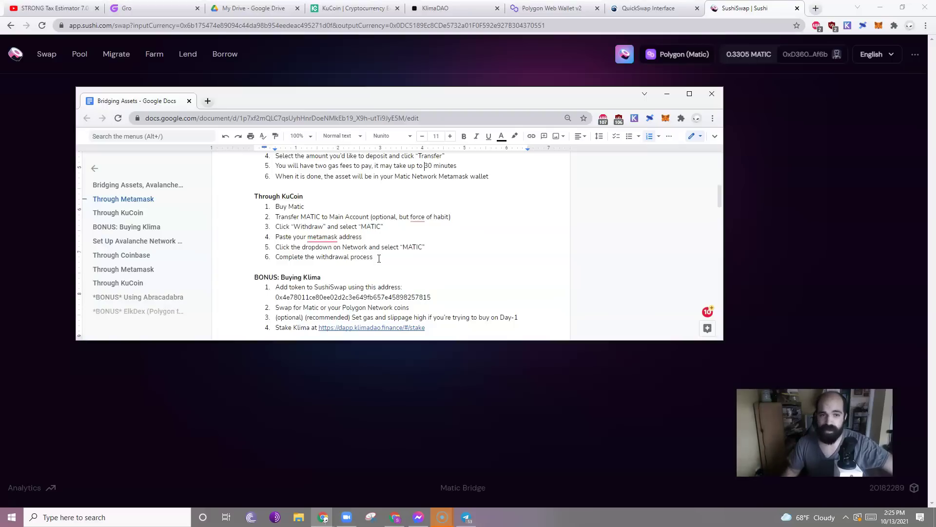
{"action": "left_click", "coordinate": [351, 8]}
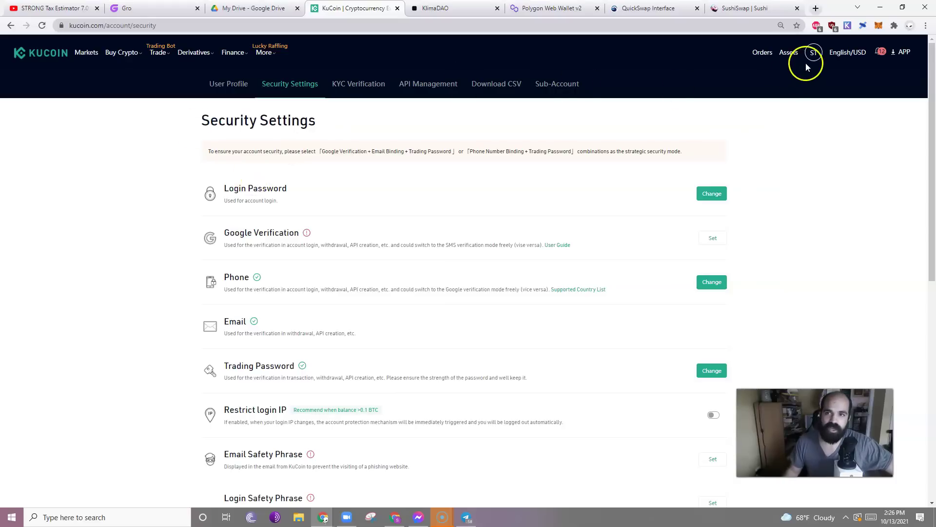
- Open KuCoin's Assets Overview showing the 0.0000618 BTC total across Main and Trading accounts
{"action": "left_click", "coordinate": [789, 55]}
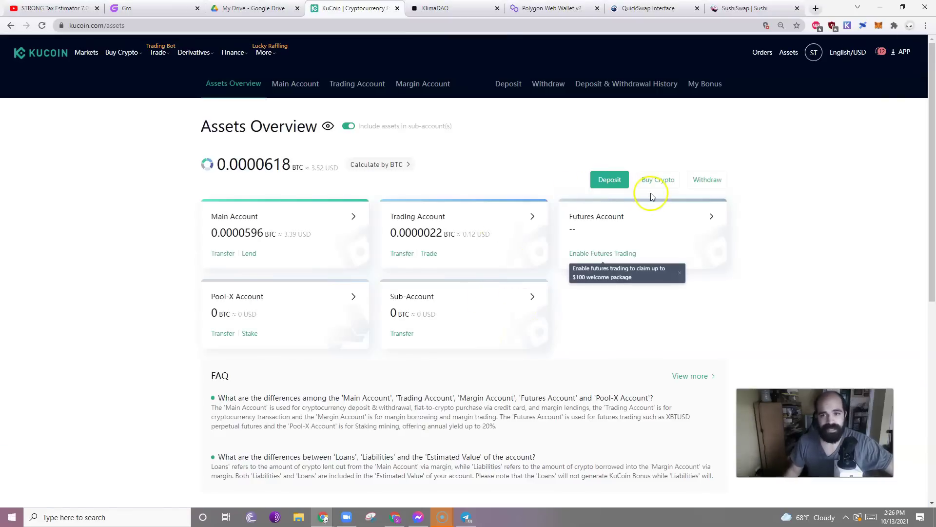
- Begin a MATIC withdrawal, accept the risk notice and select the MATIC network
{"action": "left_click", "coordinate": [707, 179]}
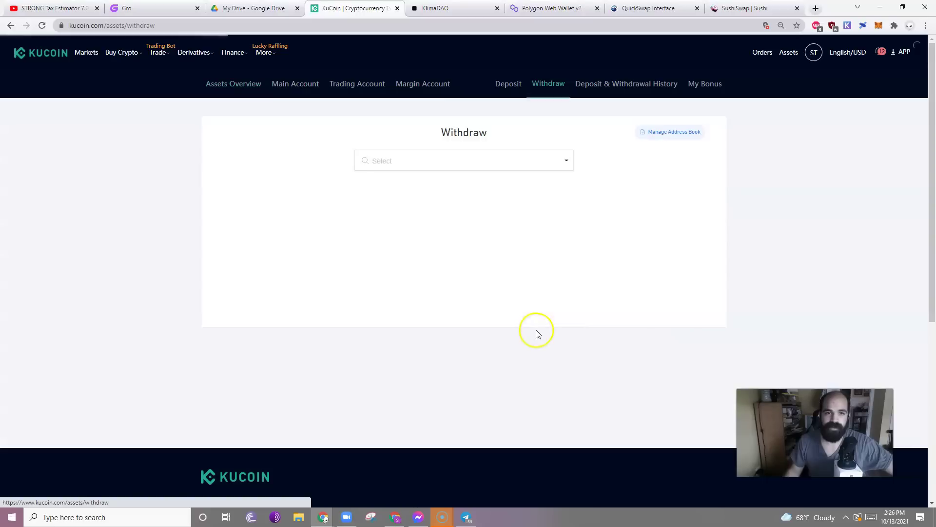
{"action": "left_click", "coordinate": [369, 182]}
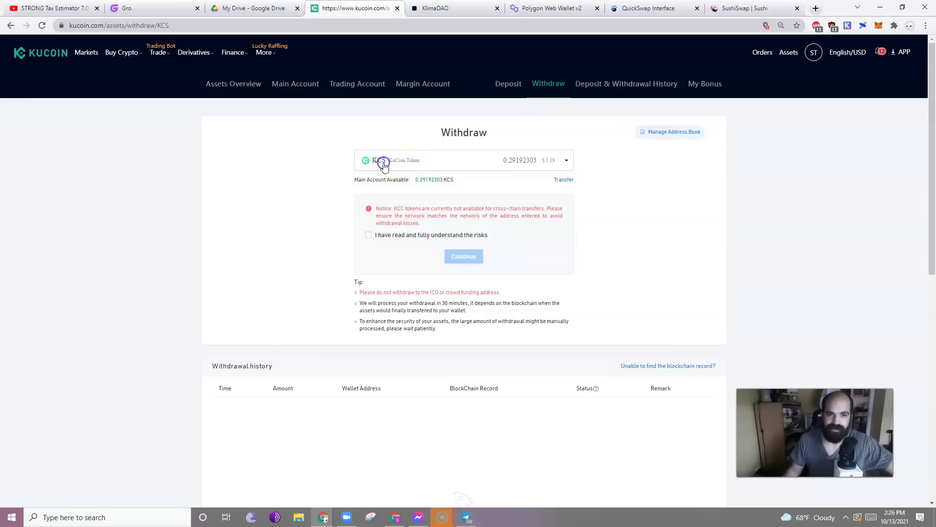
{"action": "left_click", "coordinate": [421, 160]}
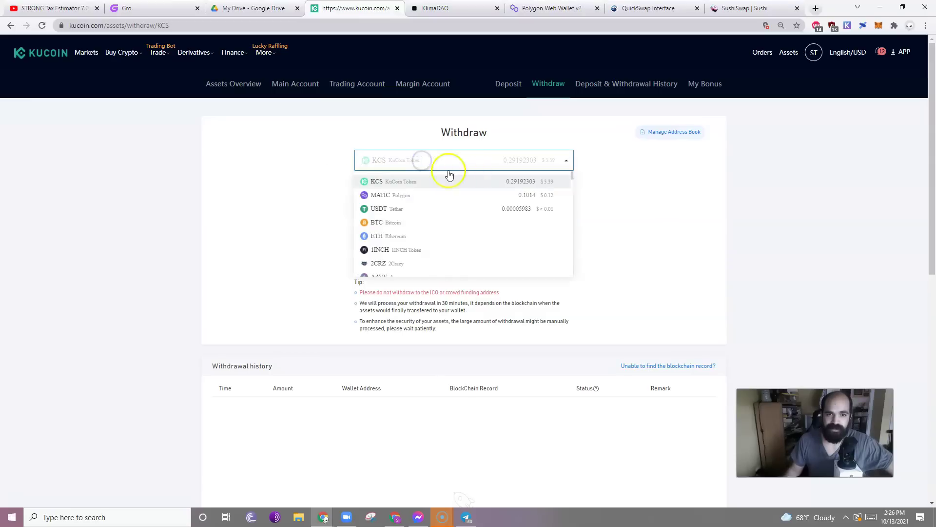
{"action": "left_click", "coordinate": [418, 195]}
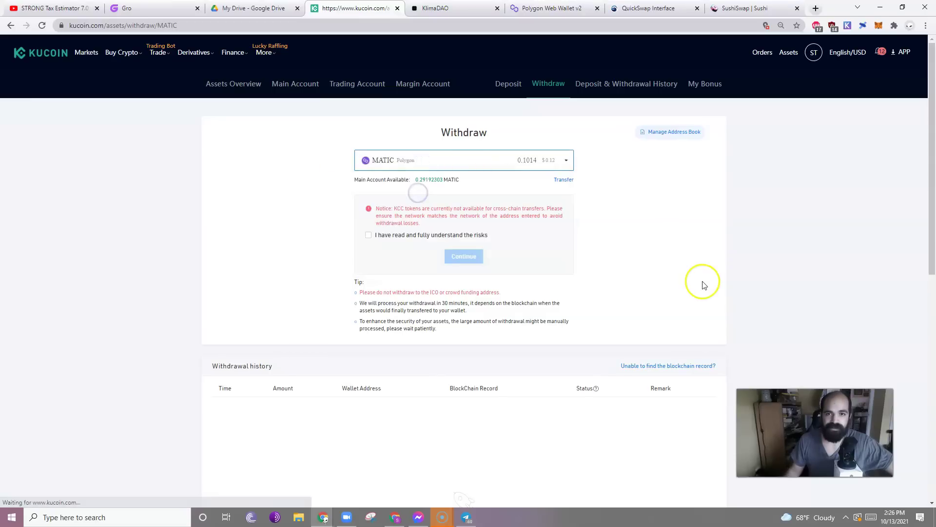
{"action": "left_click", "coordinate": [433, 235]}
{"action": "left_click", "coordinate": [465, 257]}
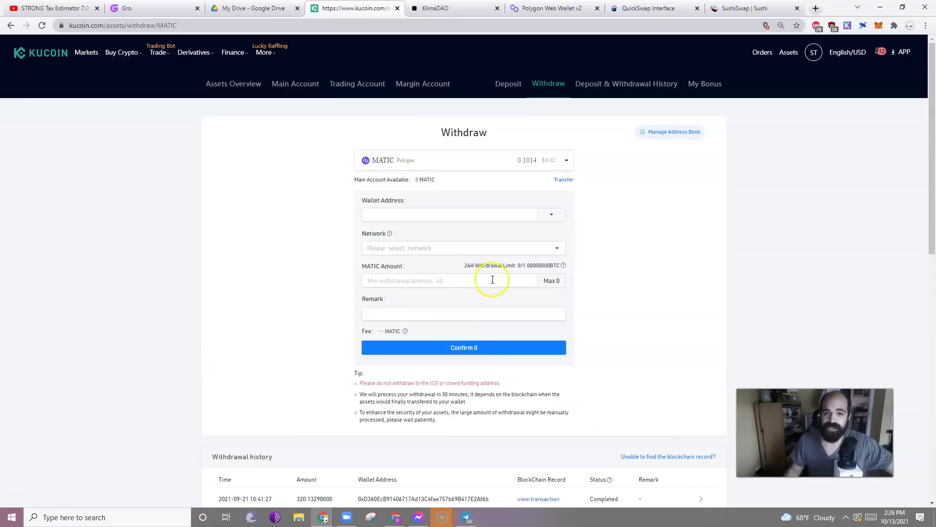
{"action": "left_click", "coordinate": [475, 249]}
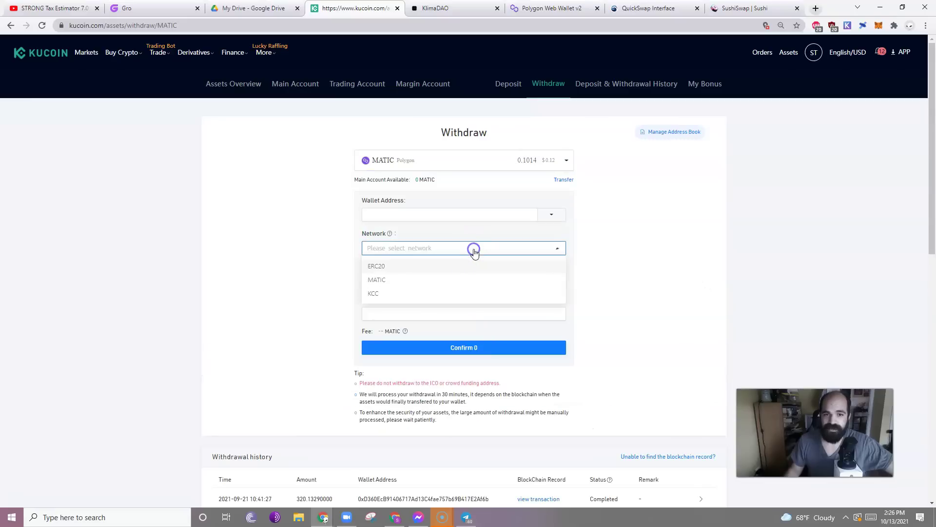
{"action": "left_click", "coordinate": [417, 279]}
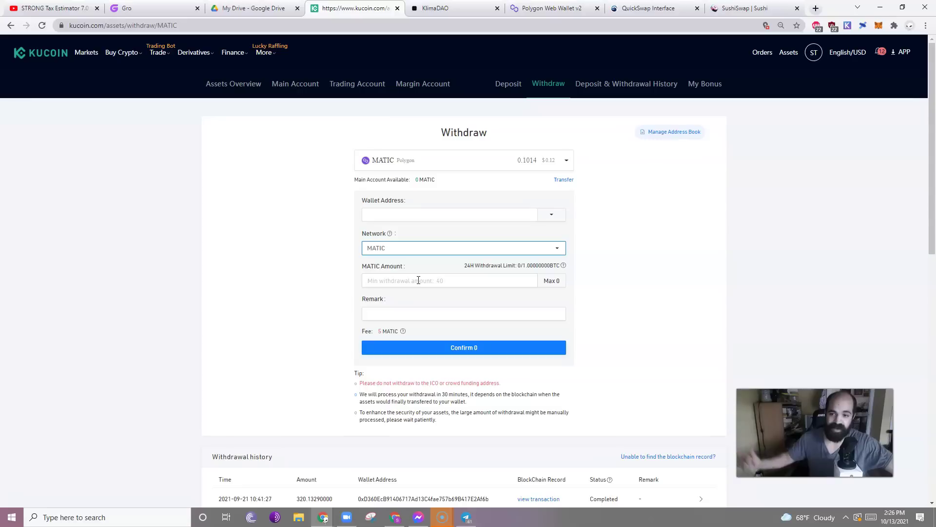
{"action": "left_click", "coordinate": [471, 219]}
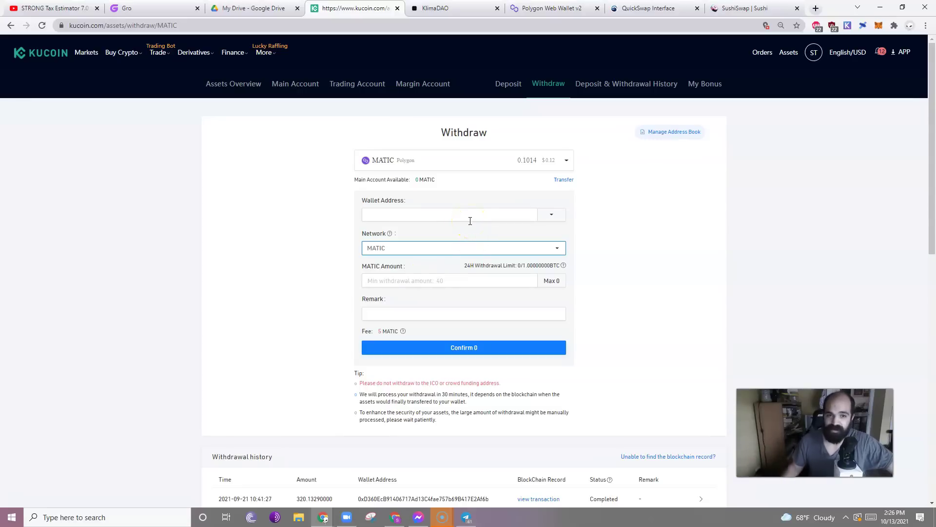
- Paste the MetaMask account address as destination and enter 32132163 as the MATIC amount
{"action": "left_click", "coordinate": [473, 217]}
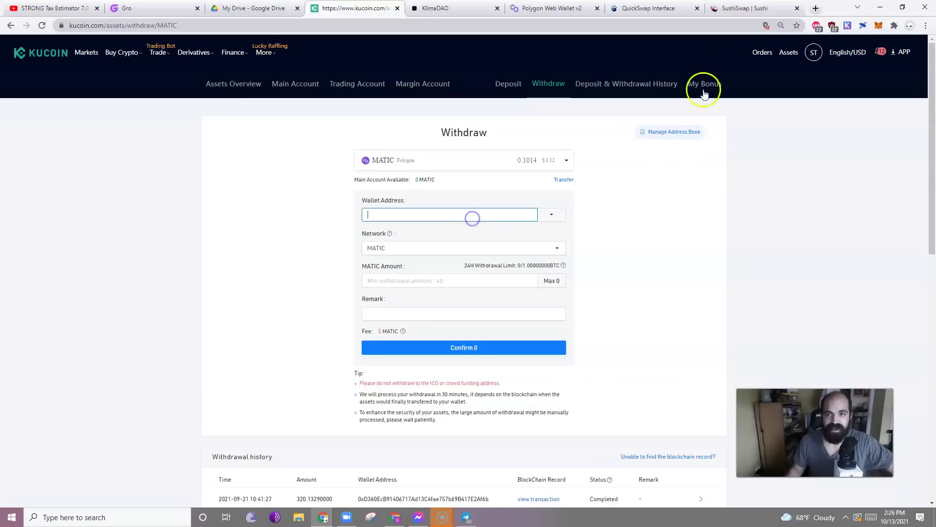
{"action": "left_click", "coordinate": [881, 27]}
{"action": "left_click", "coordinate": [795, 81]}
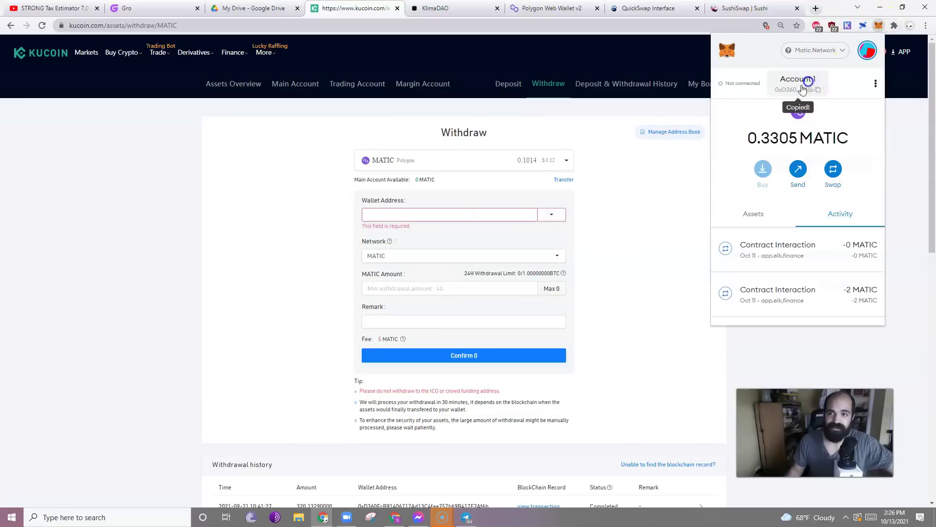
{"action": "right_click", "coordinate": [491, 215]}
{"action": "left_click", "coordinate": [516, 291]}
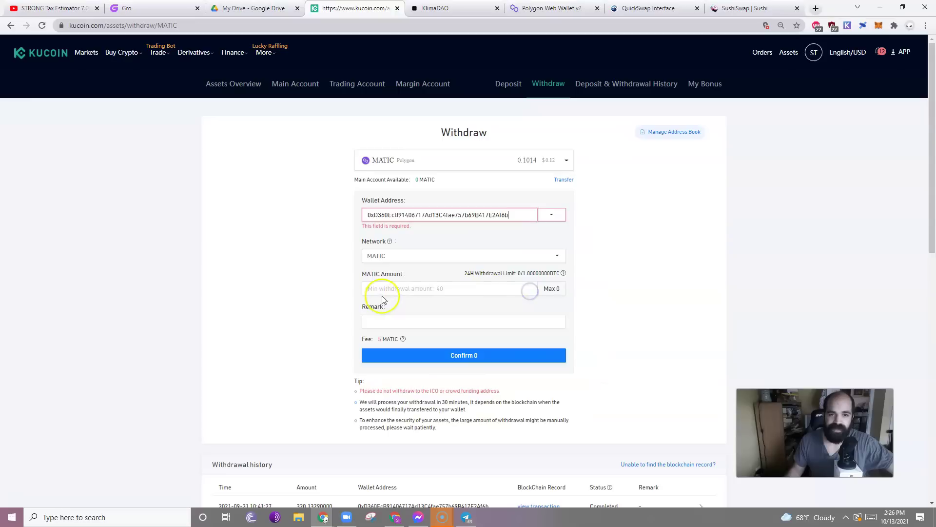
{"action": "left_click", "coordinate": [507, 288]}
{"action": "type", "text": "32132163"}
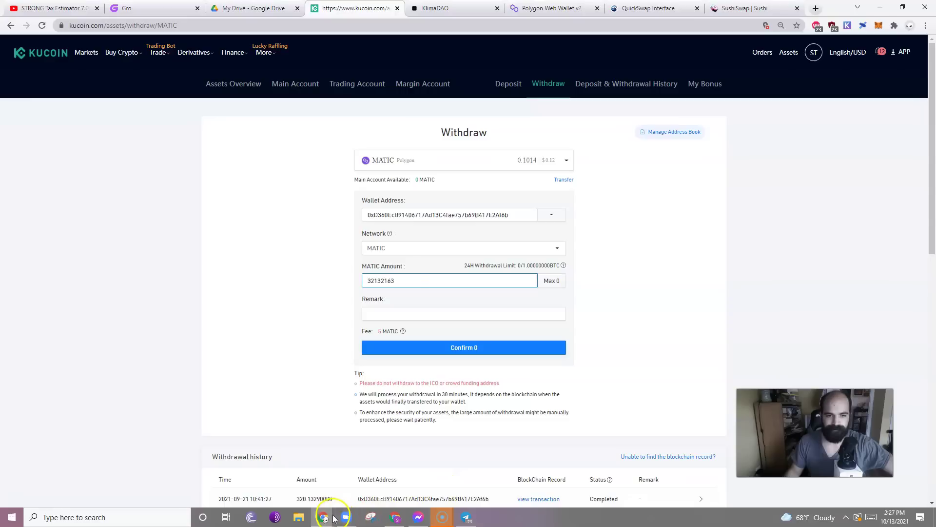
- Copy the KLIMA contract address from the Bridging Assets guide and return to SushiSwap
{"action": "mouse_move", "coordinate": [442, 516]}
{"action": "left_click", "coordinate": [346, 485]}
{"action": "scroll", "coordinate": [382, 238], "scroll_direction": "down", "scroll_amount": 1}
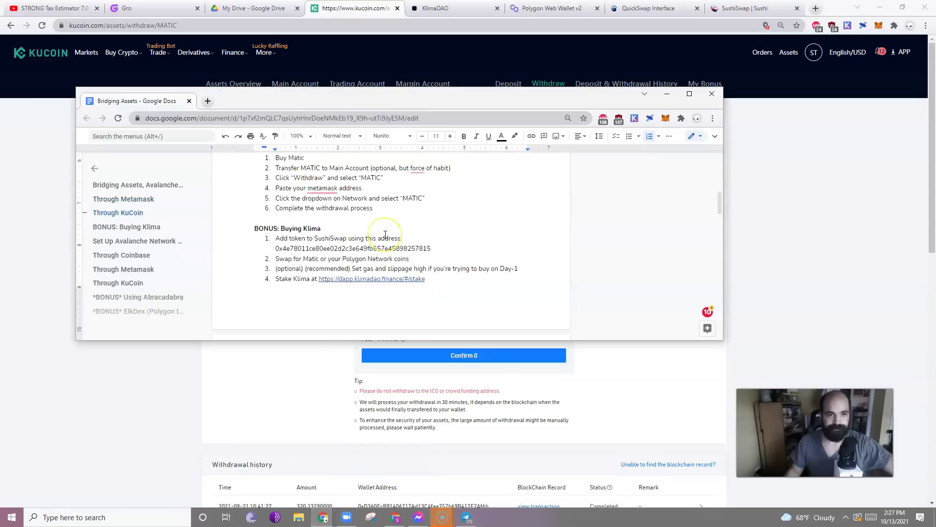
{"action": "scroll", "coordinate": [378, 242], "scroll_direction": "up", "scroll_amount": 1}
{"action": "scroll", "coordinate": [373, 247], "scroll_direction": "down", "scroll_amount": 1}
{"action": "scroll", "coordinate": [368, 253], "scroll_direction": "up", "scroll_amount": 1}
{"action": "scroll", "coordinate": [361, 250], "scroll_direction": "down", "scroll_amount": 1}
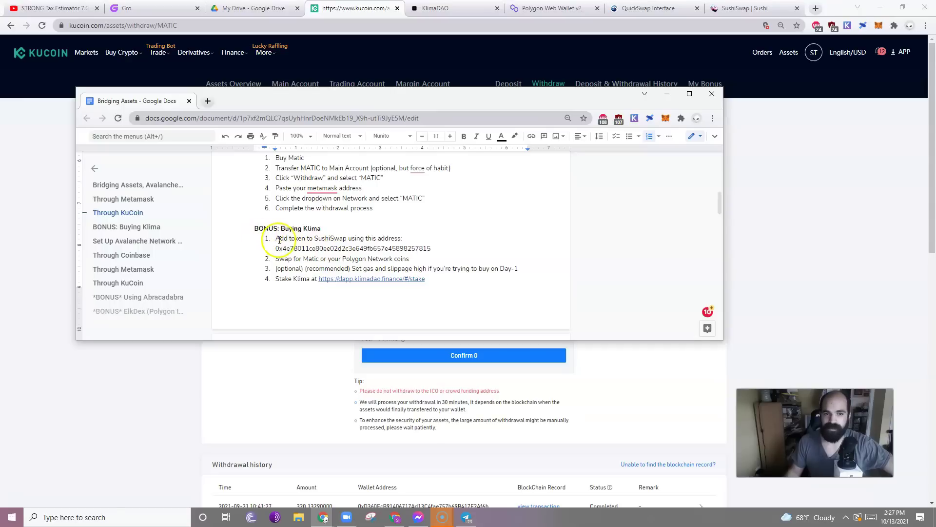
{"action": "left_click_drag", "start_coordinate": [274, 238], "coordinate": [437, 247]}
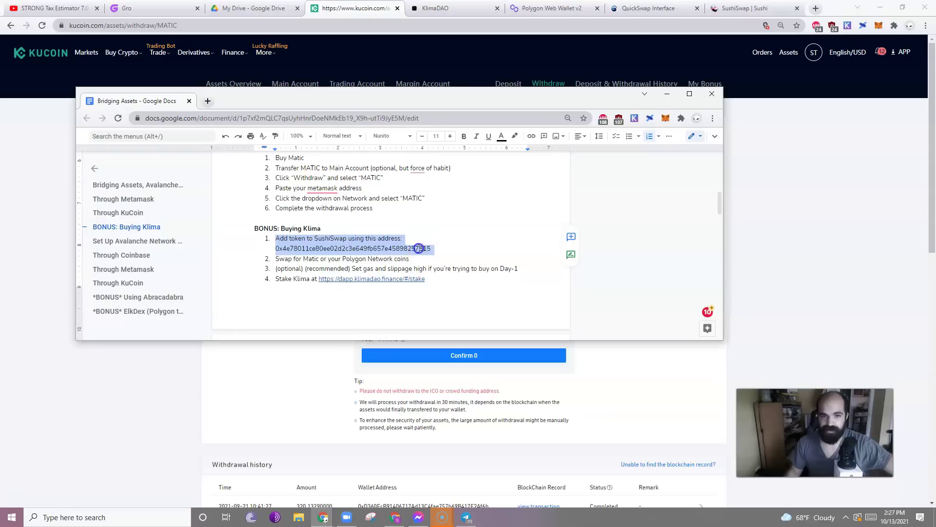
{"action": "double_click", "coordinate": [419, 249]}
{"action": "right_click", "coordinate": [418, 248]}
{"action": "left_click", "coordinate": [458, 184]}
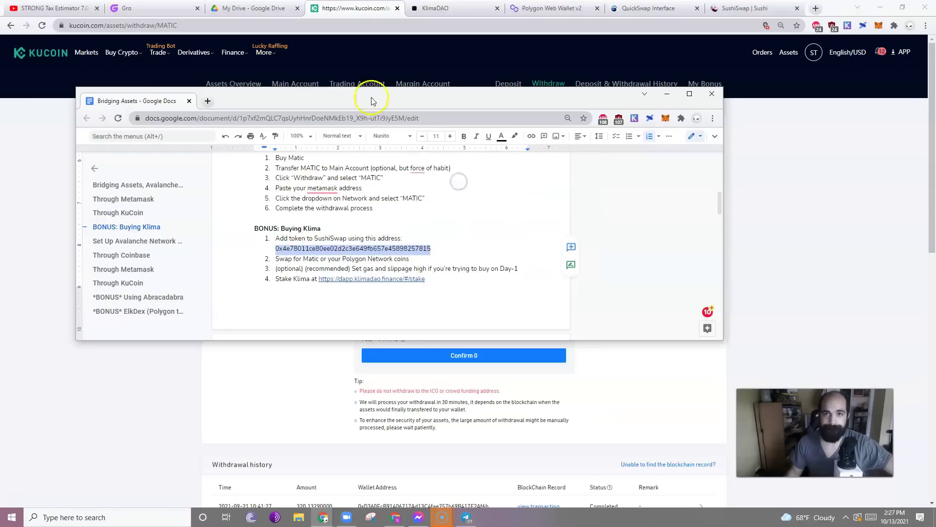
{"action": "left_click", "coordinate": [751, 8]}
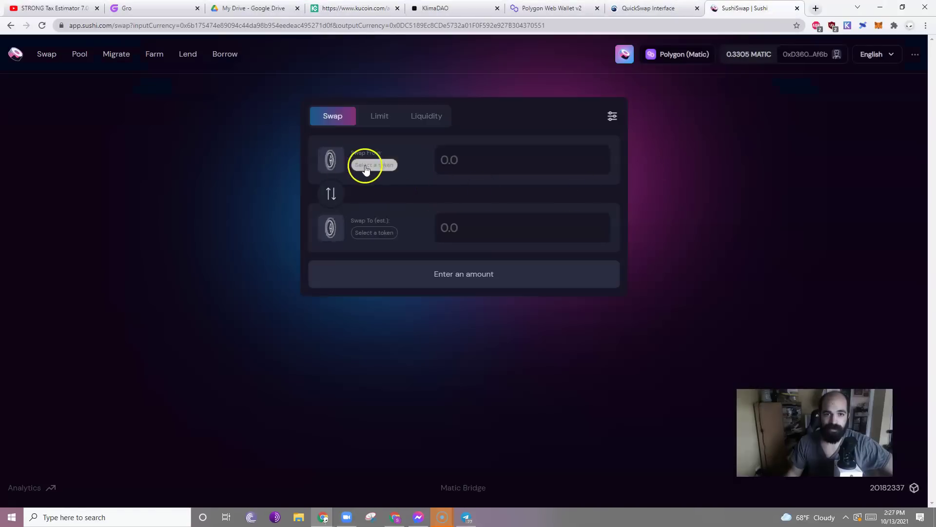
- Set the swap-from token to native MATIC instead of WMATIC
{"action": "left_click", "coordinate": [385, 166]}
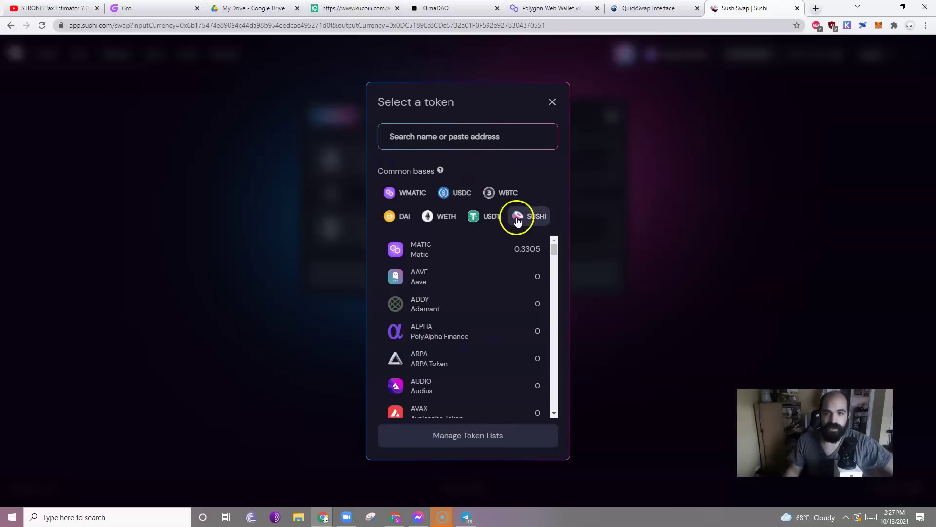
{"action": "left_click", "coordinate": [410, 196]}
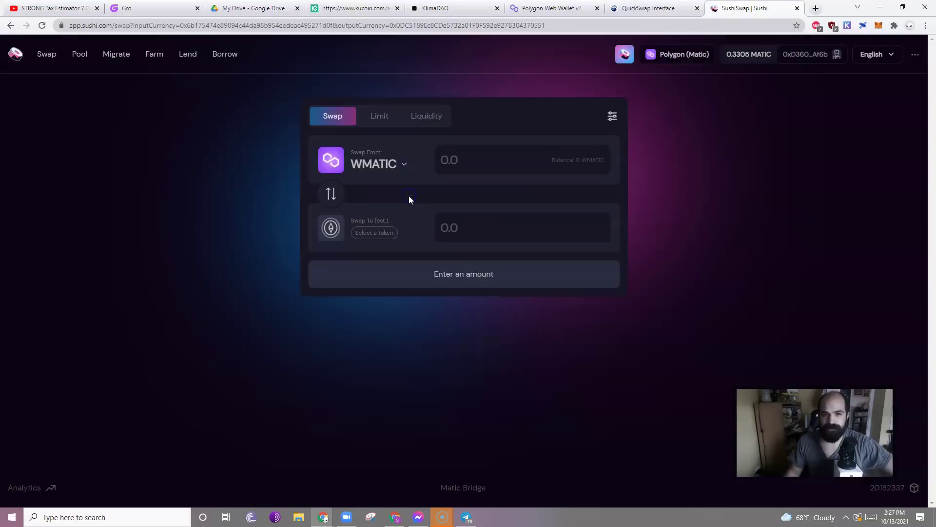
{"action": "left_click", "coordinate": [419, 163]}
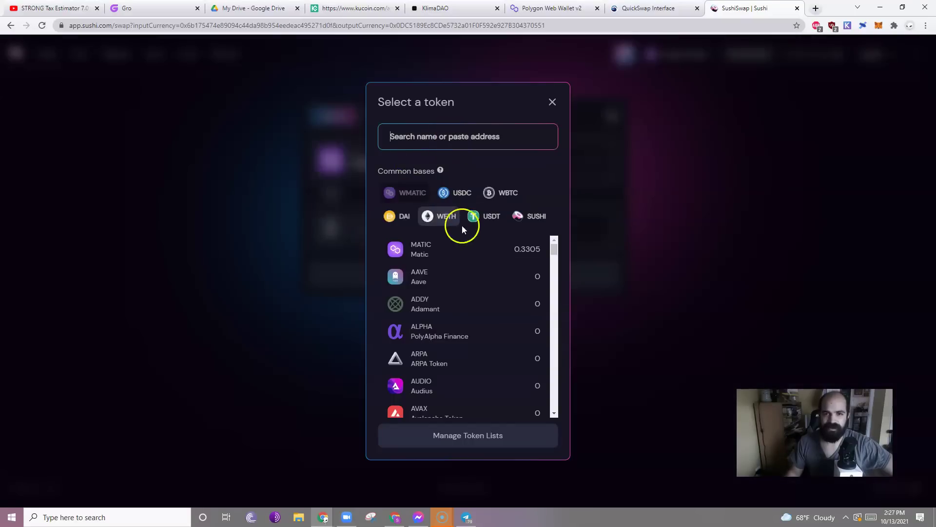
{"action": "left_click", "coordinate": [469, 250]}
- Search the receive token by the pasted KLIMA contract address and start importing it
{"action": "left_click", "coordinate": [379, 237]}
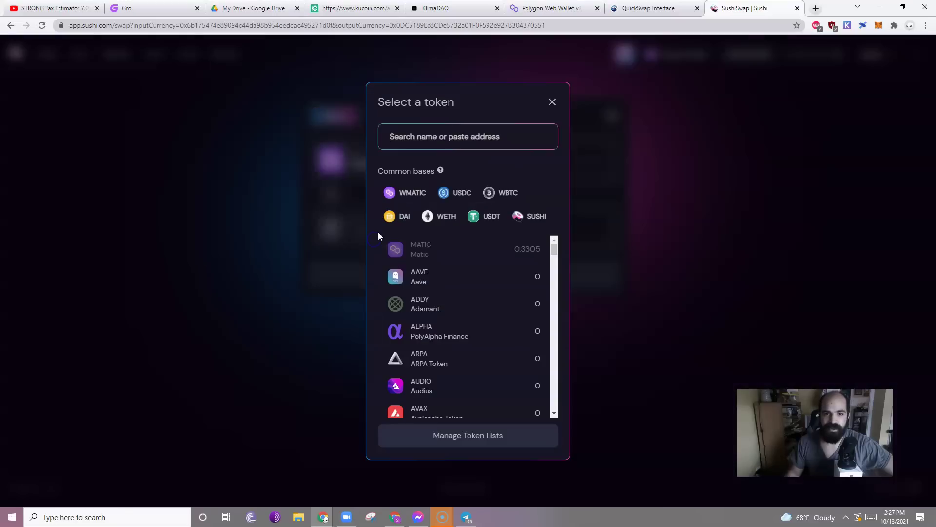
{"action": "left_click", "coordinate": [476, 140]}
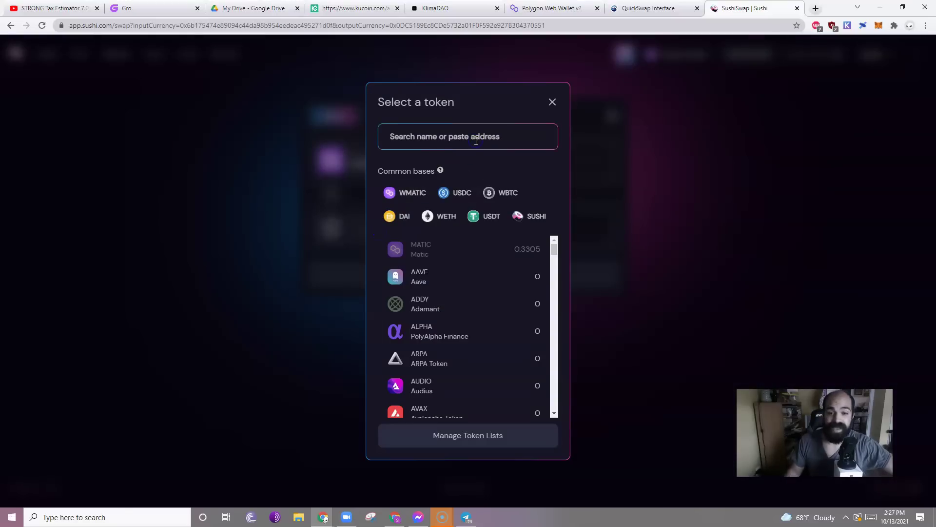
{"action": "type", "text": "klima"}
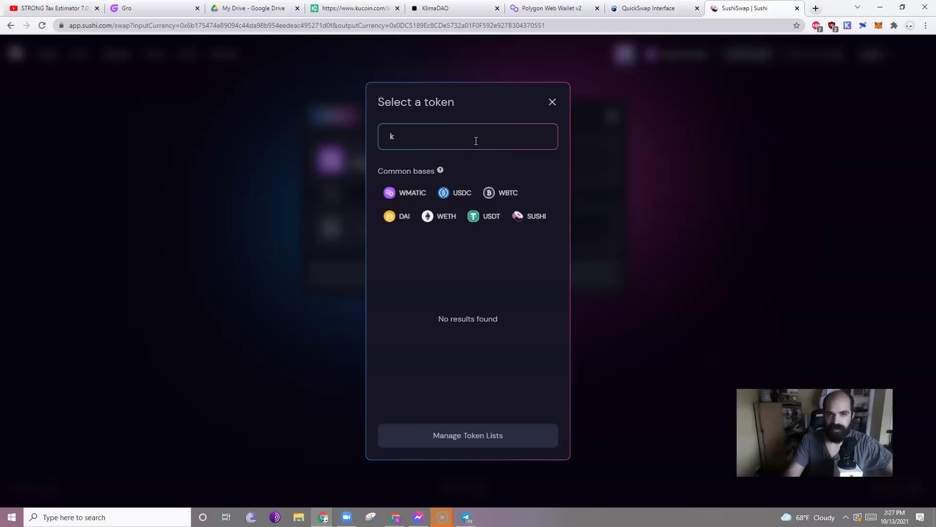
{"action": "key", "text": "BackSpace"}
{"action": "key", "text": "ctrl+v"}
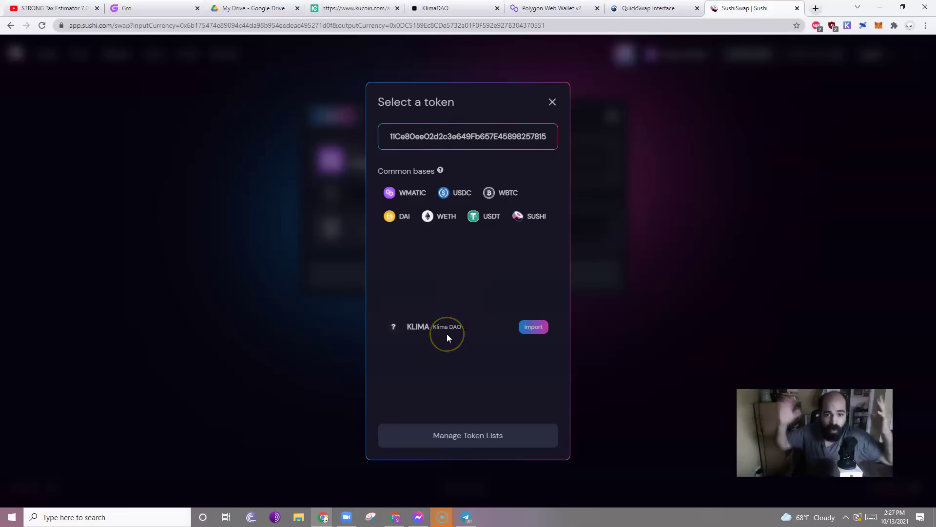
{"action": "left_click", "coordinate": [531, 331]}
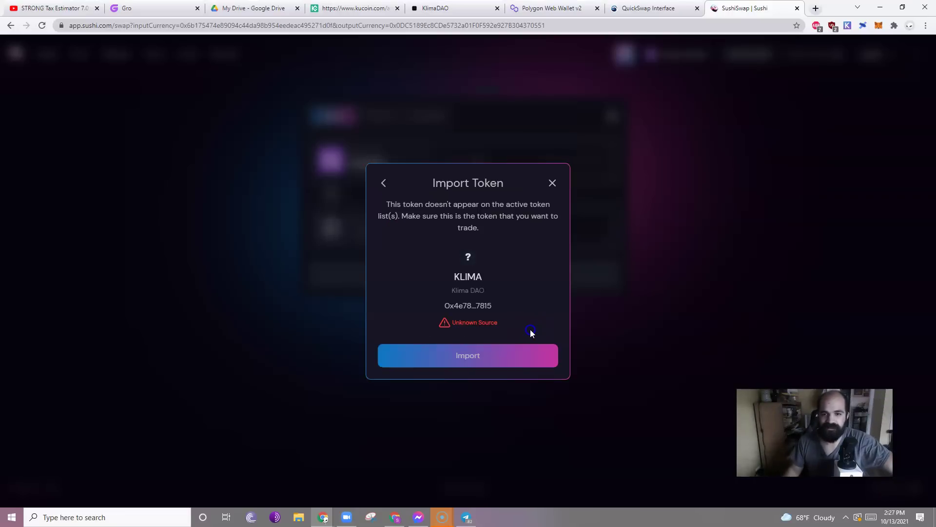
- Import KLIMA despite the warning and swap the full 0.3205 MATIC balance
{"action": "left_click", "coordinate": [468, 358]}
{"action": "left_click", "coordinate": [453, 161]}
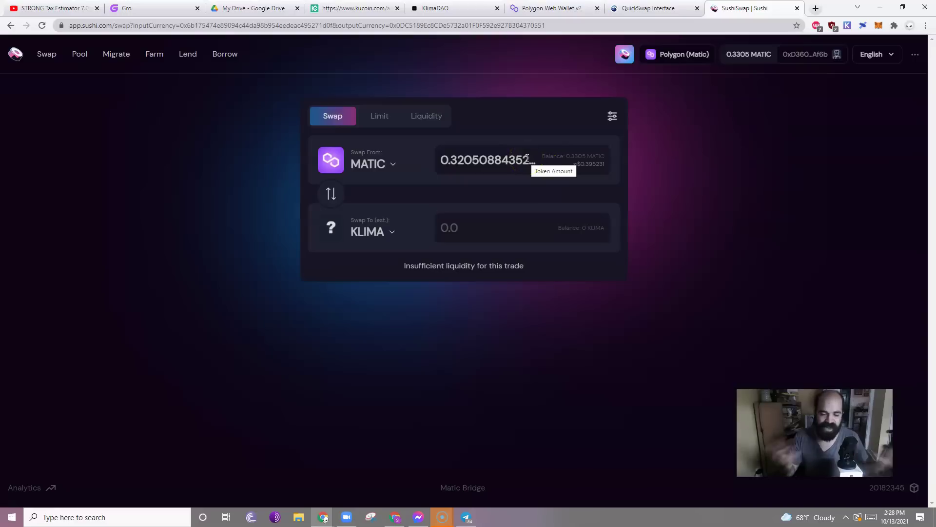
{"action": "left_click", "coordinate": [282, 223]}
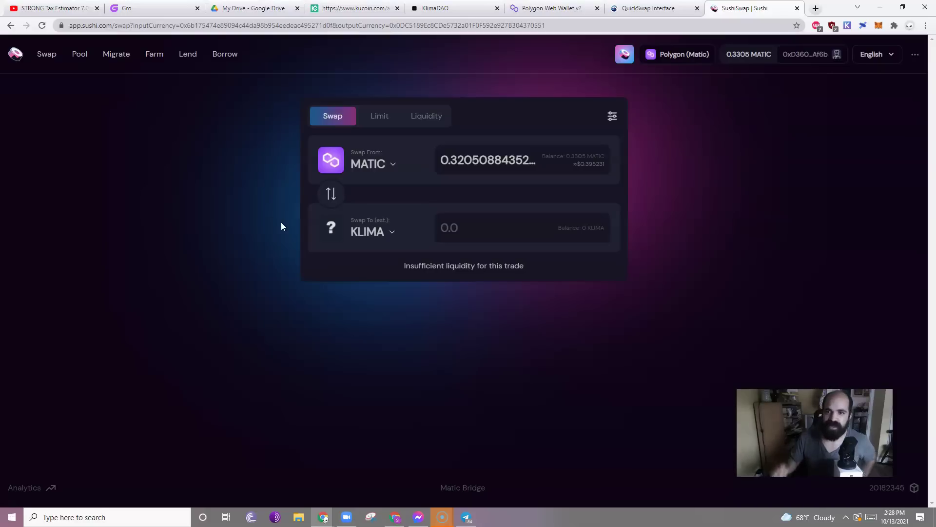
{"action": "left_click", "coordinate": [576, 159]}
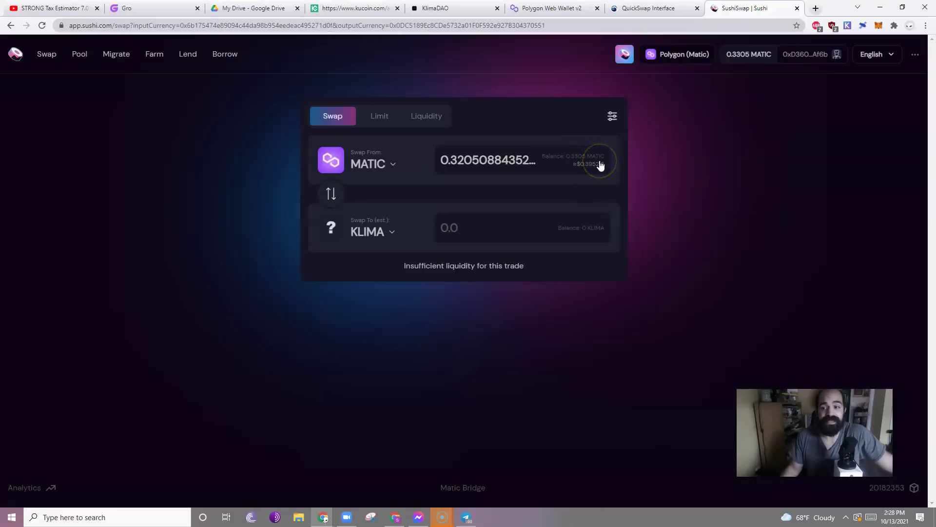
{"action": "left_click", "coordinate": [608, 118]}
- Replace the 0.50 slippage tolerance with 5 and close Transaction Settings
{"action": "left_click_drag", "start_coordinate": [530, 191], "coordinate": [451, 188]}
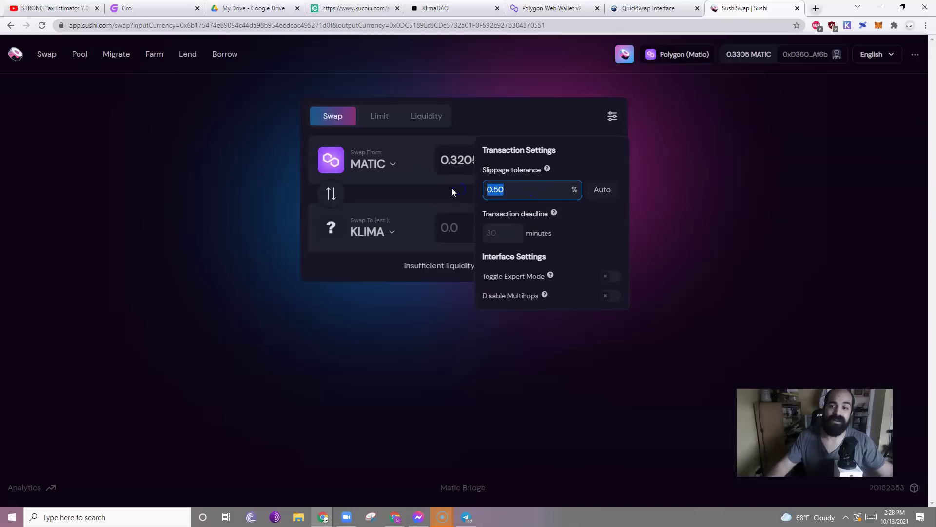
{"action": "type", "text": "5"}
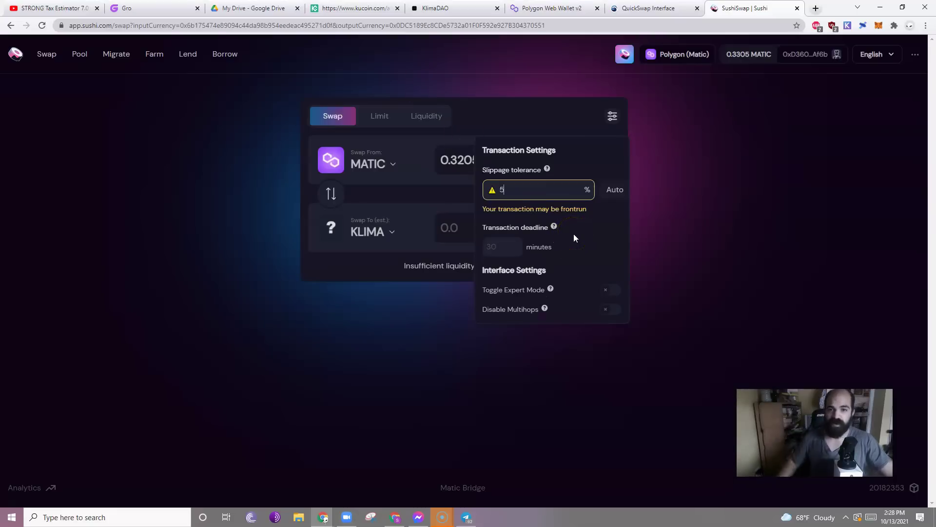
{"action": "left_click", "coordinate": [510, 248]}
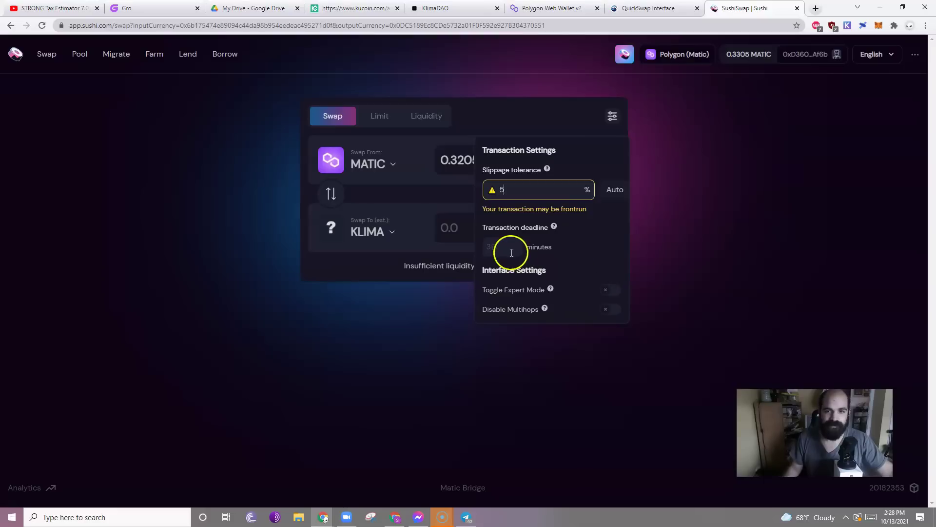
{"action": "left_click", "coordinate": [611, 119]}
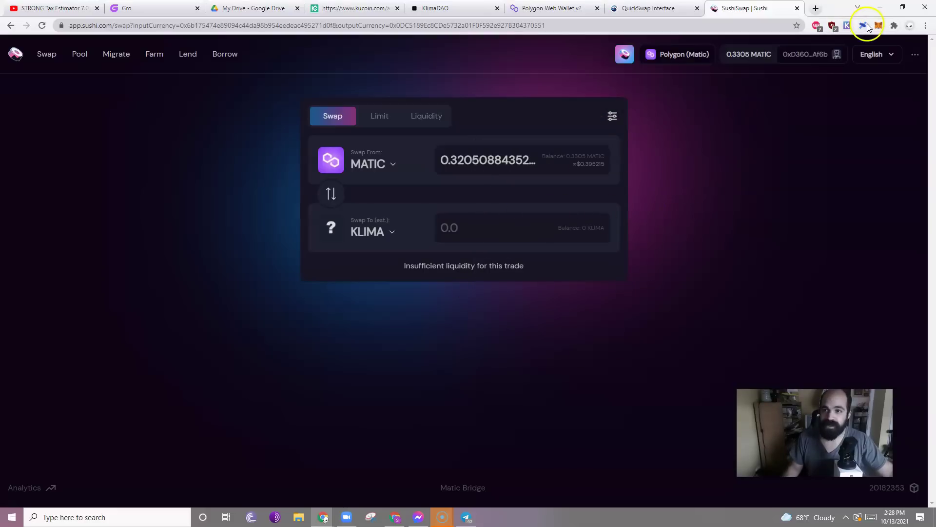
- Clear the MATIC amount and switch the receive token from KLIMA to USDC
{"action": "left_click", "coordinate": [496, 229]}
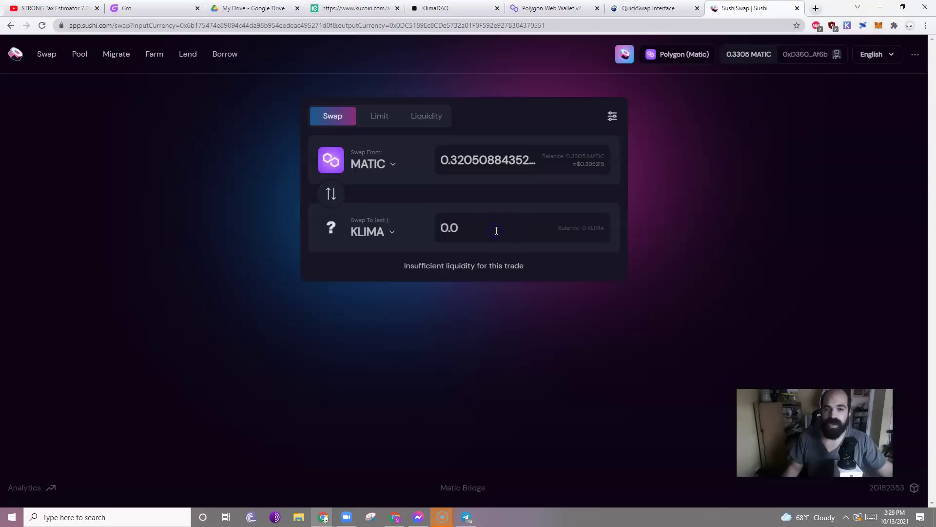
{"action": "double_click", "coordinate": [530, 154]}
{"action": "key", "text": "BackSpace"}
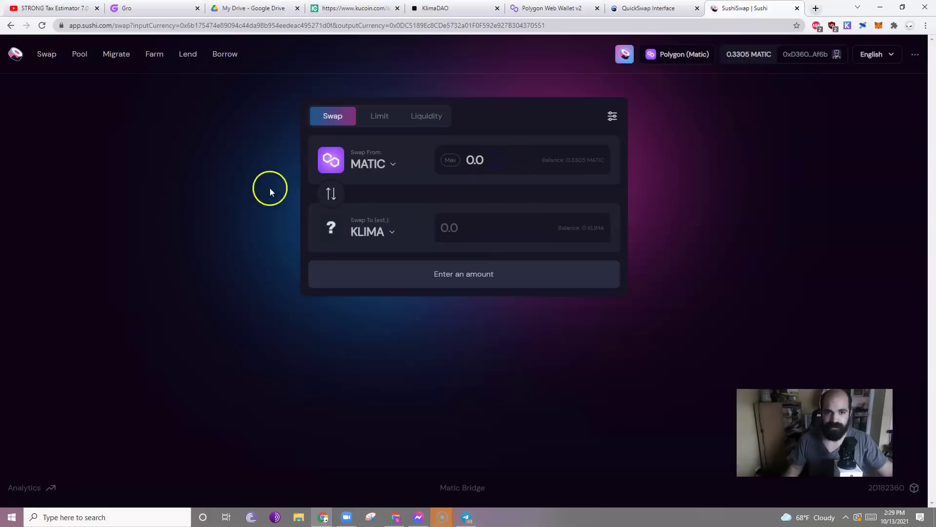
{"action": "left_click", "coordinate": [353, 233]}
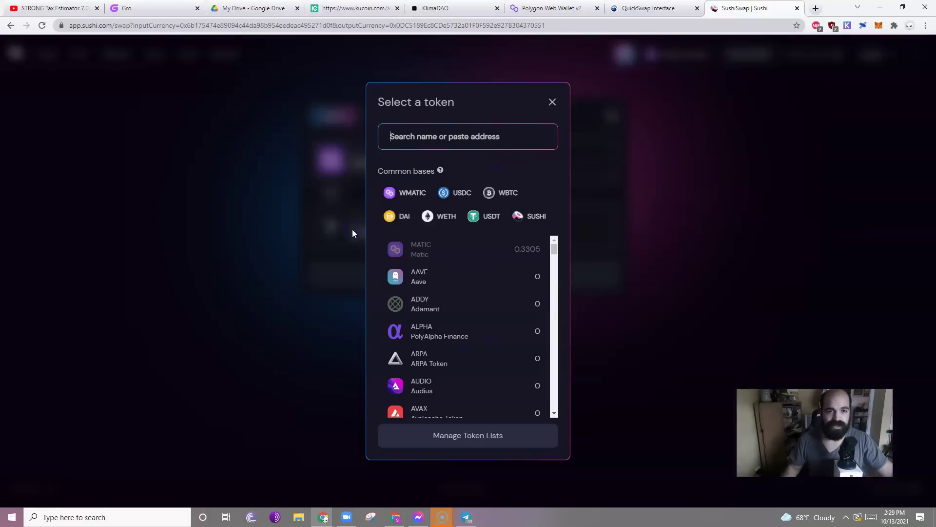
{"action": "left_click", "coordinate": [447, 192]}
- Enter .2 MATIC, confirm slippage is still 5%, and start the swap
{"action": "left_click", "coordinate": [524, 157]}
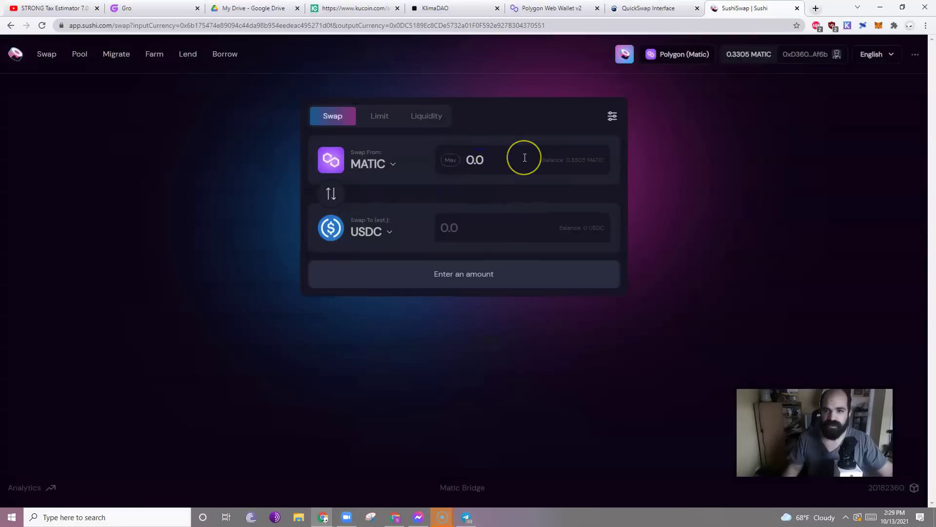
{"action": "type", "text": ".2"}
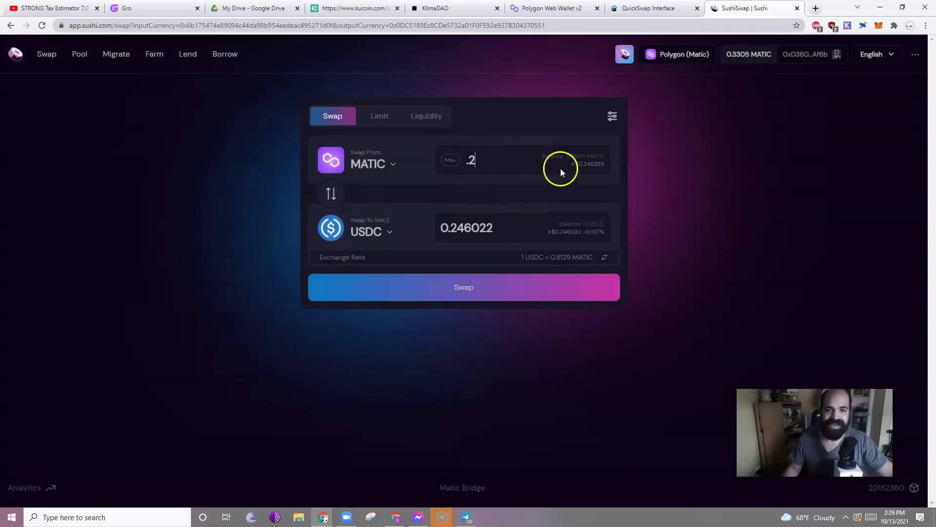
{"action": "left_click", "coordinate": [612, 116]}
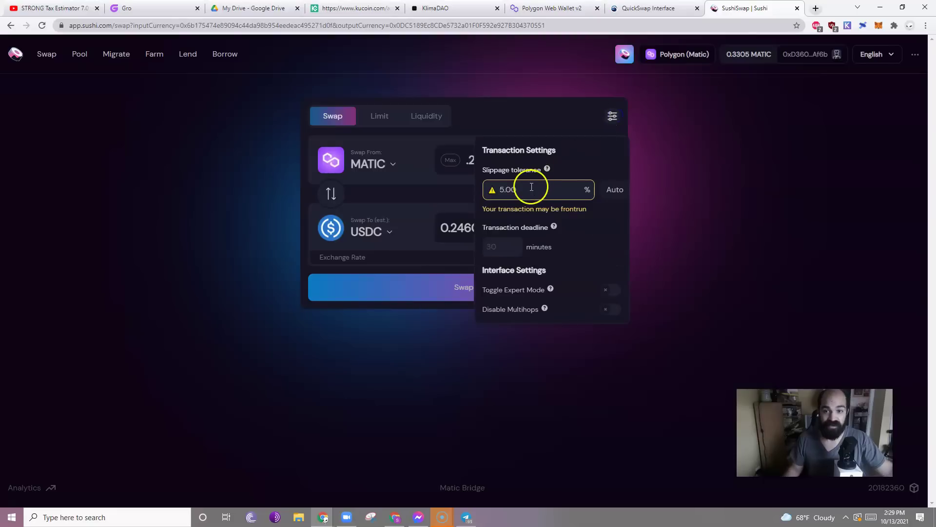
{"action": "left_click", "coordinate": [744, 205]}
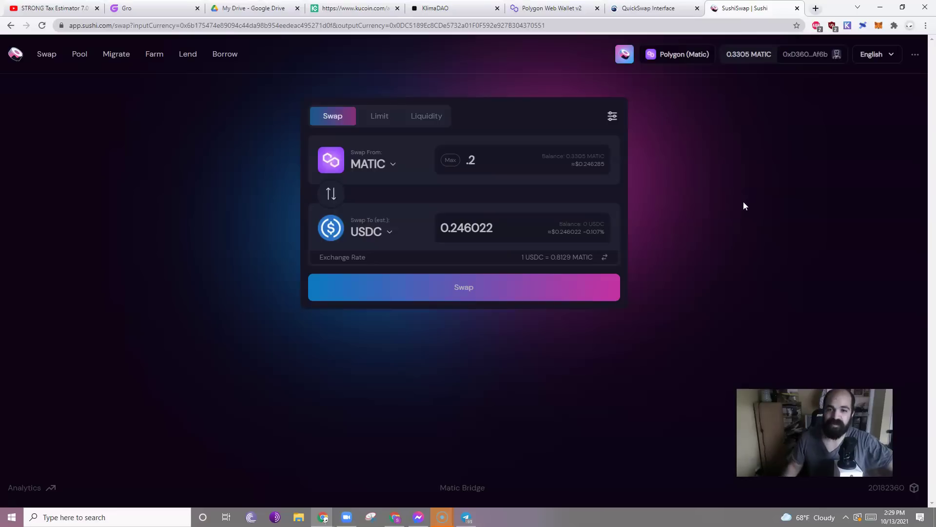
{"action": "left_click", "coordinate": [462, 290]}
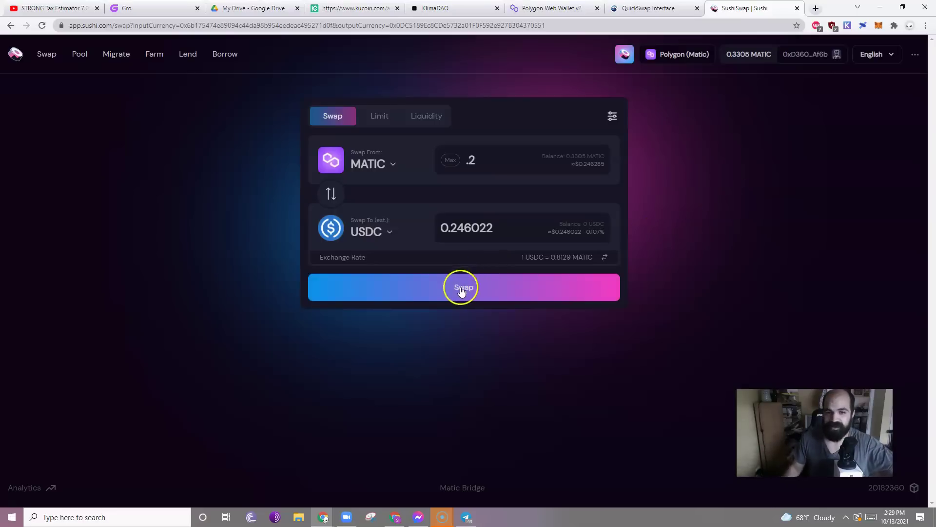
- Send the swap to MetaMask and set its gas limit to 500000
{"action": "left_click", "coordinate": [480, 402]}
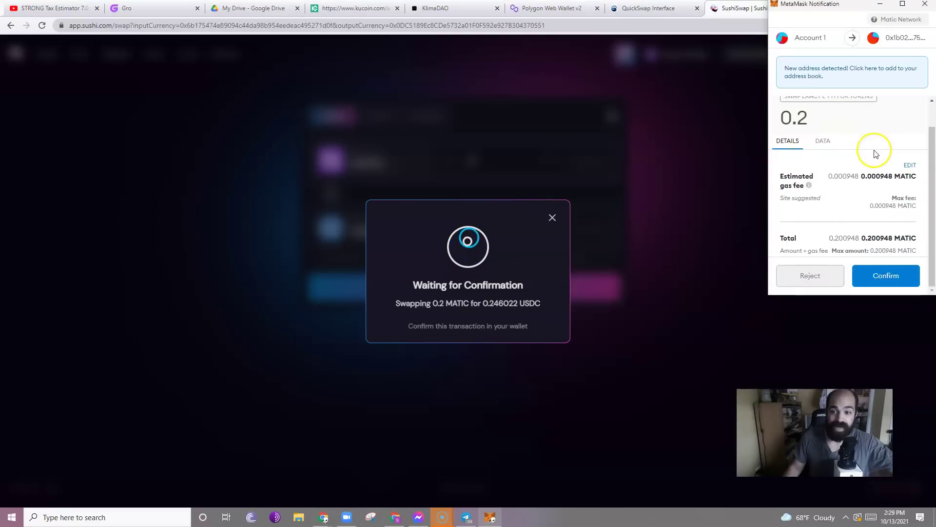
{"action": "left_click", "coordinate": [910, 166]}
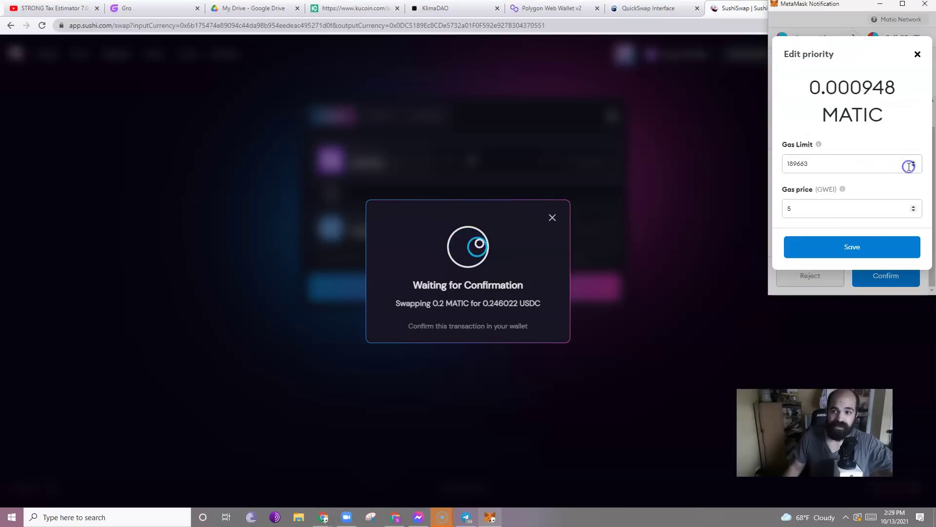
{"action": "left_click_drag", "start_coordinate": [821, 171], "coordinate": [757, 165]}
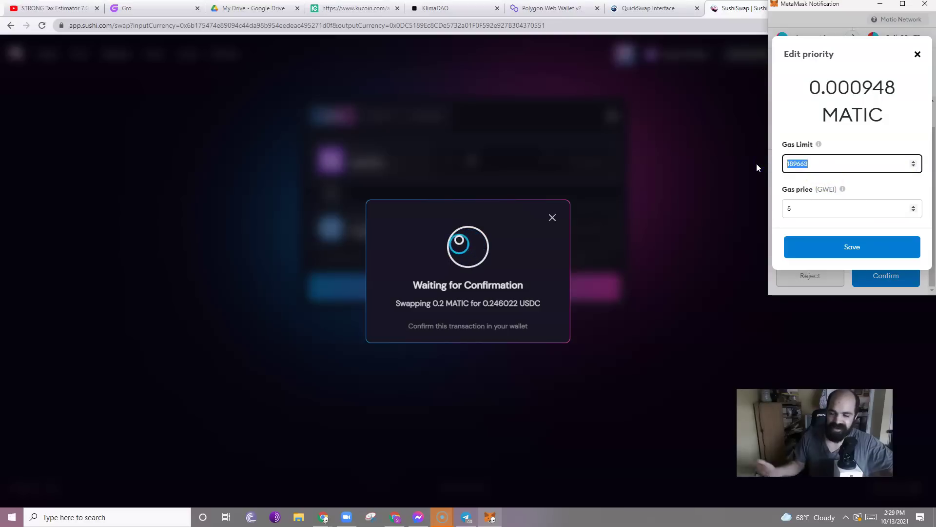
{"action": "type", "text": "50"}
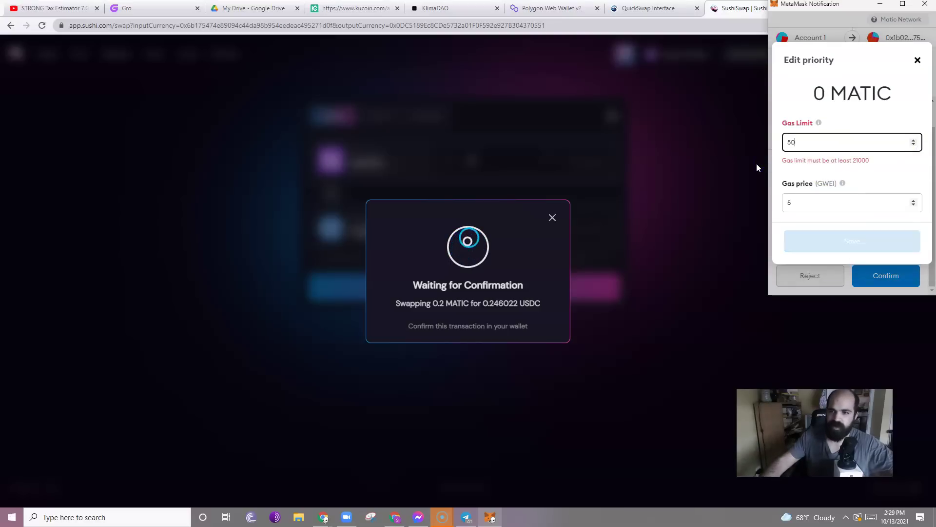
{"action": "type", "text": "0000"}
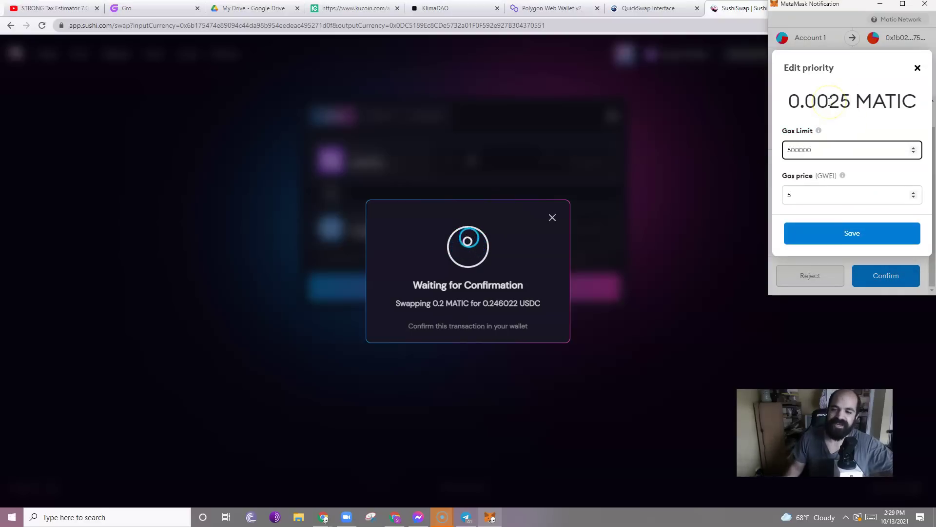
- Raise the gas price to 15 Gwei, confirm, and dismiss the 'Transaction rejected' error
{"action": "left_click", "coordinate": [786, 195]}
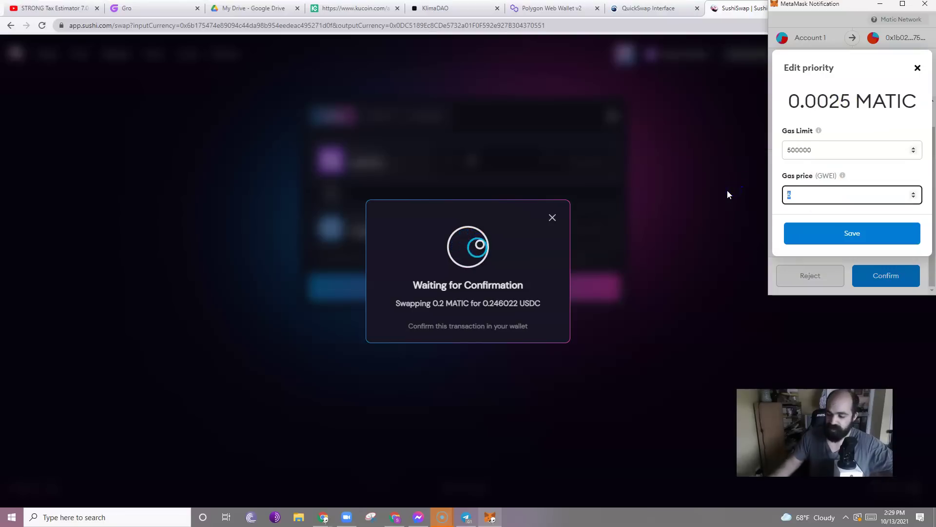
{"action": "type", "text": "1"}
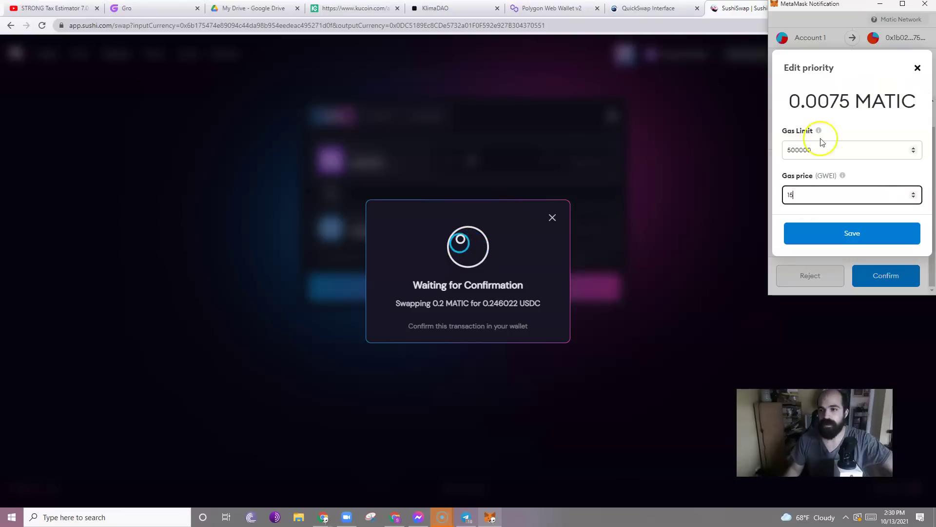
{"action": "left_click", "coordinate": [873, 233]}
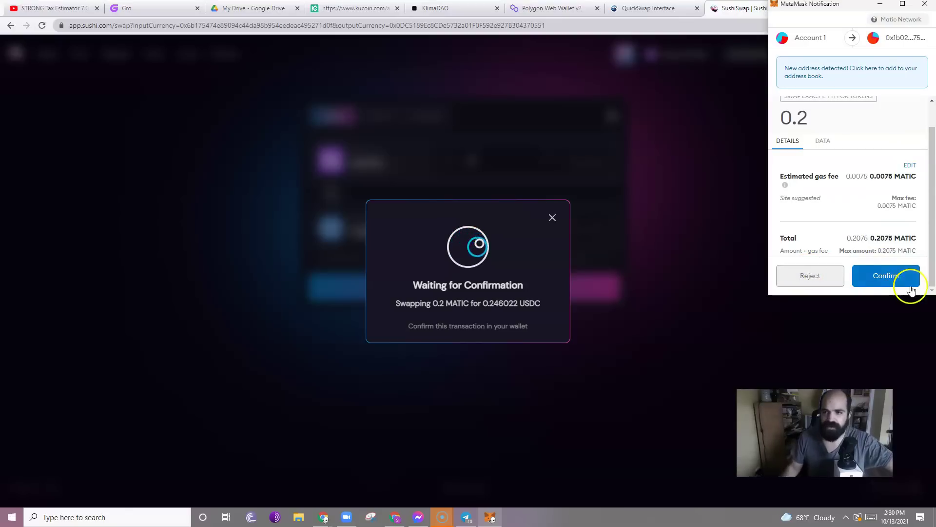
{"action": "left_click", "coordinate": [828, 281]}
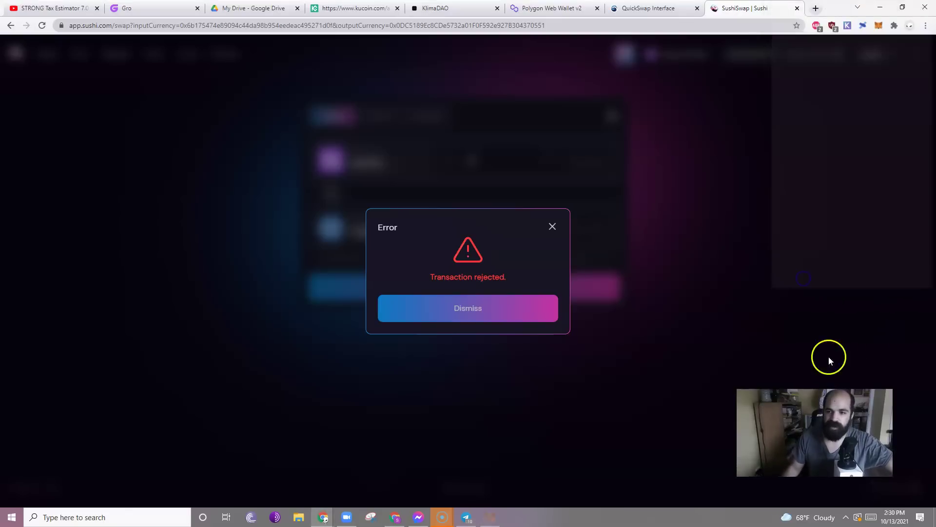
{"action": "left_click", "coordinate": [550, 230]}
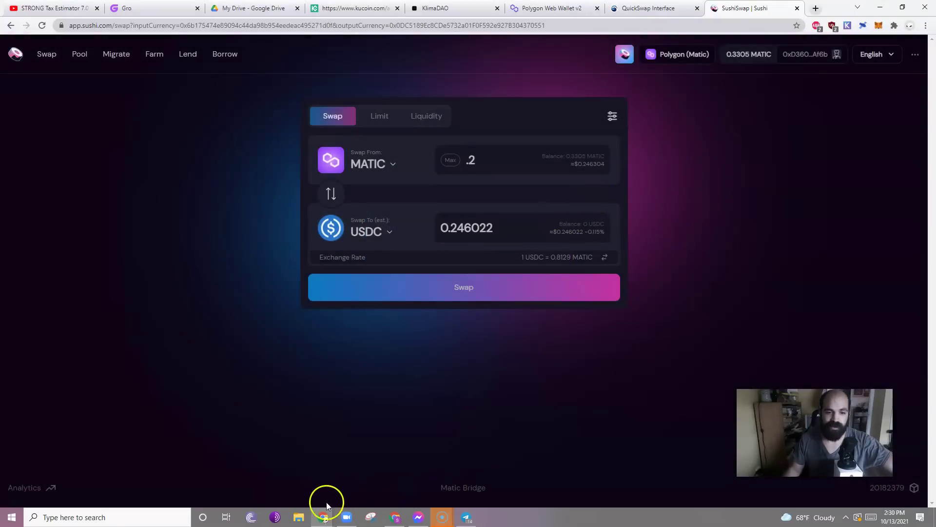
- Bring the Bridging Assets guide forward and follow its Stake Klima link
{"action": "mouse_move", "coordinate": [325, 512]}
{"action": "left_click", "coordinate": [379, 484]}
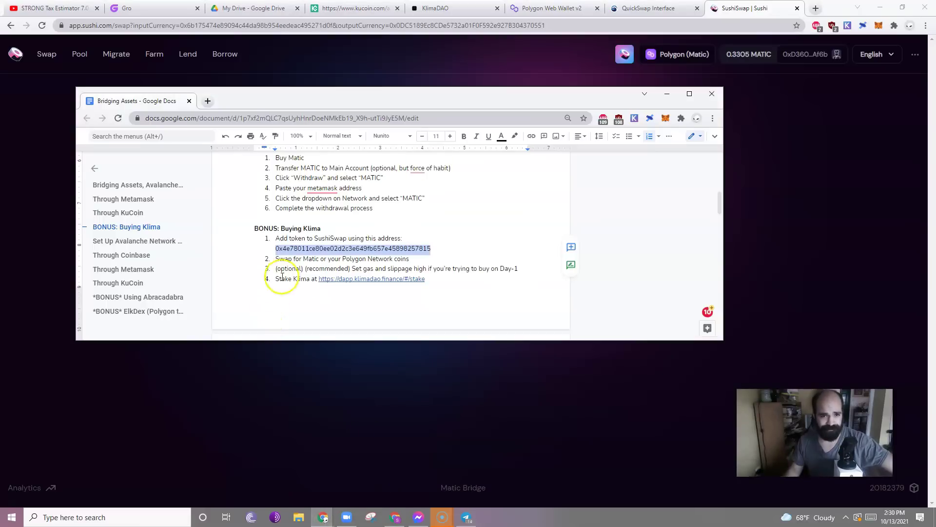
{"action": "left_click", "coordinate": [346, 278]}
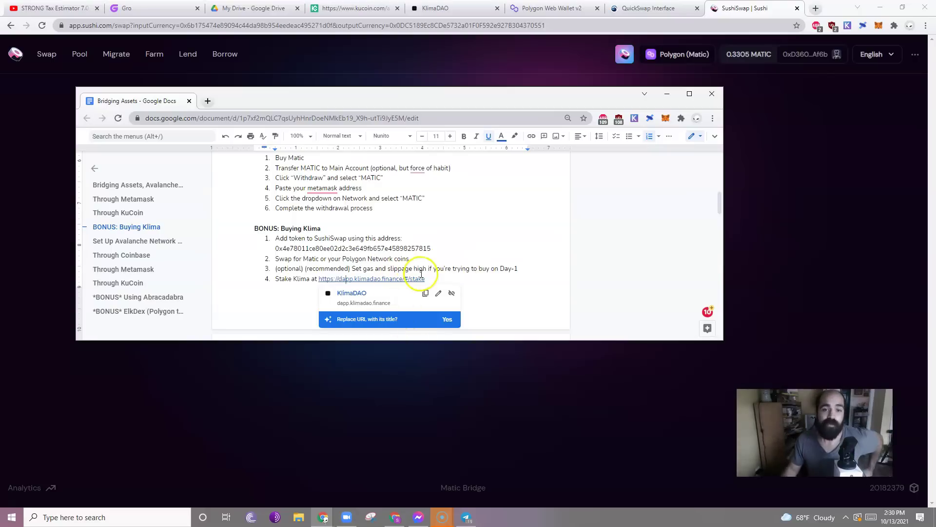
{"action": "left_click", "coordinate": [432, 8]}
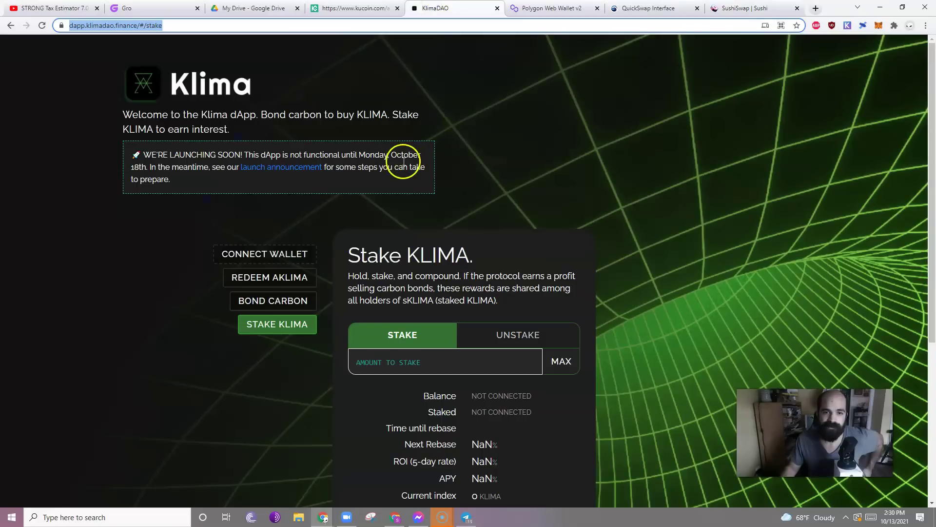
{"action": "scroll", "coordinate": [510, 348], "scroll_direction": "down", "scroll_amount": 1}
{"action": "left_click", "coordinate": [478, 314]}
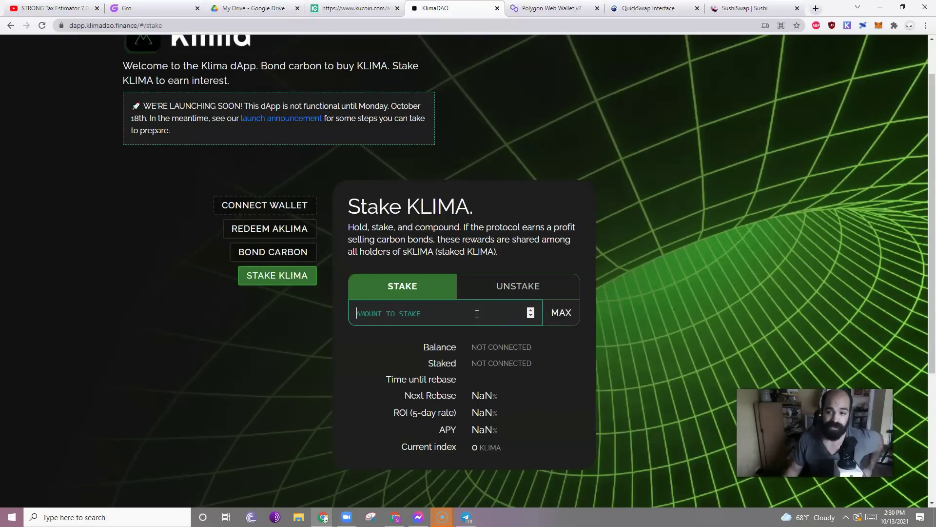
{"action": "left_click", "coordinate": [506, 313]}
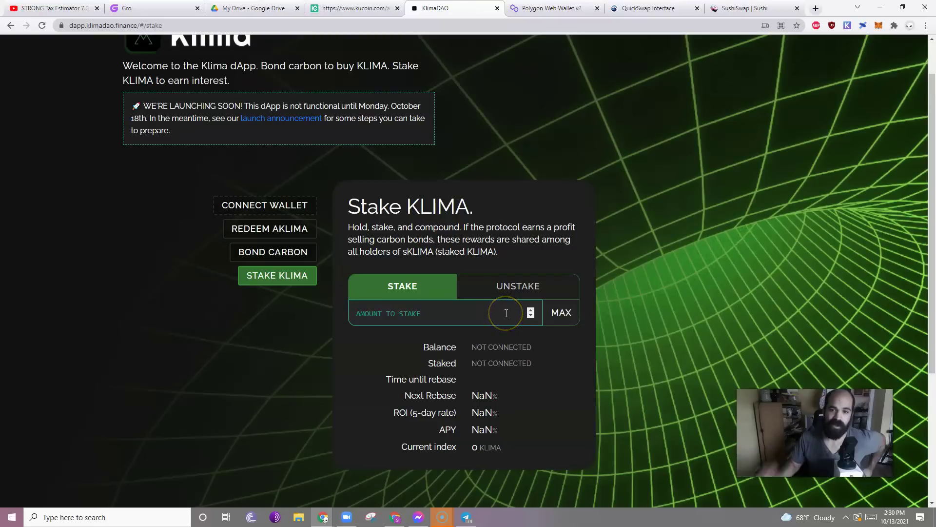
{"action": "left_click", "coordinate": [563, 312]}
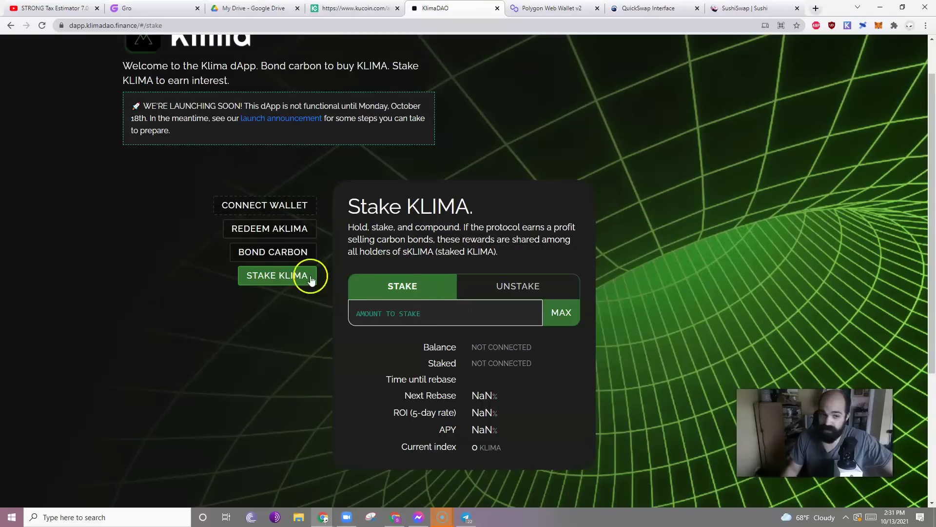
- Look over the Bond Carbon options, then go back to Stake KLIMA and select the stake amount field
{"action": "left_click", "coordinate": [271, 252]}
{"action": "left_click", "coordinate": [281, 275]}
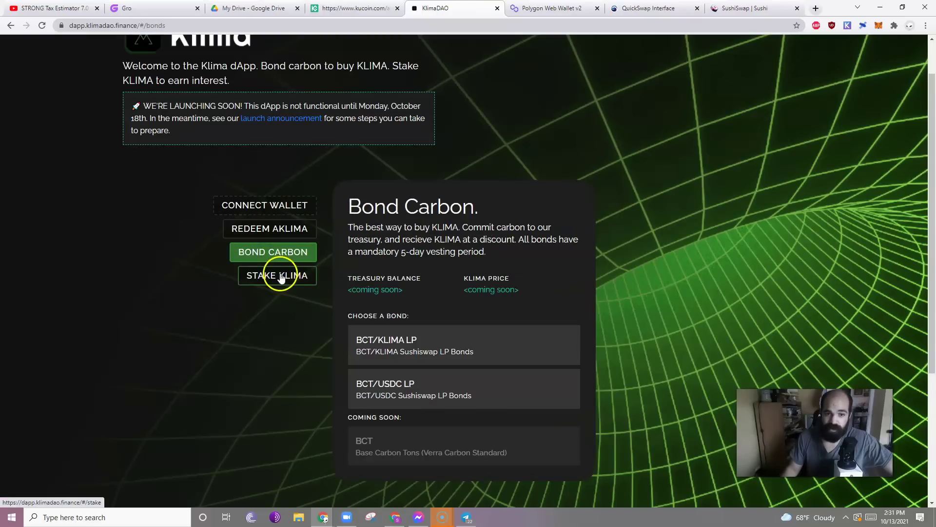
{"action": "left_click", "coordinate": [264, 252]}
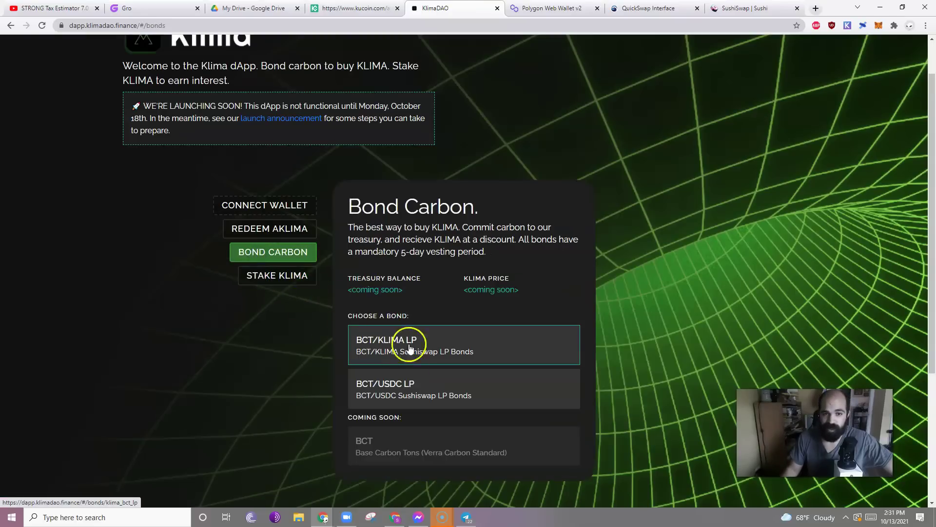
{"action": "left_click", "coordinate": [274, 275]}
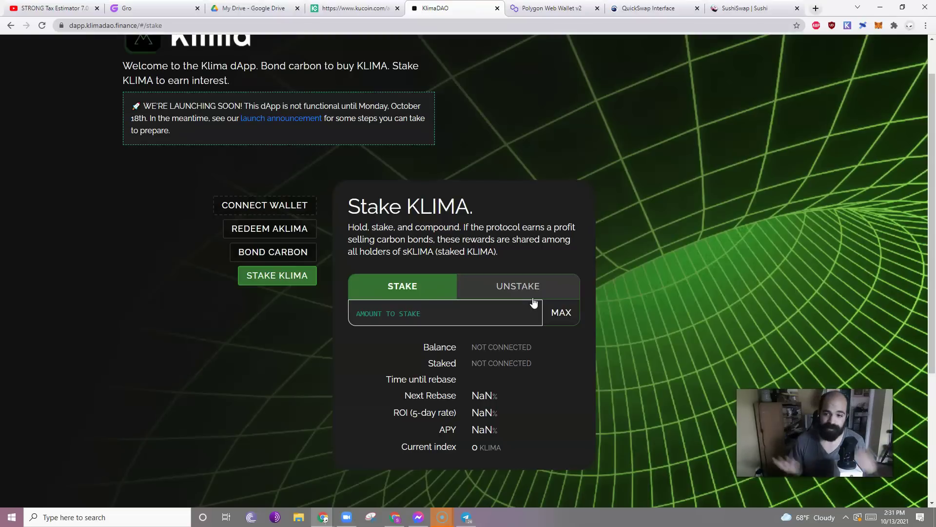
{"action": "left_click", "coordinate": [534, 319]}
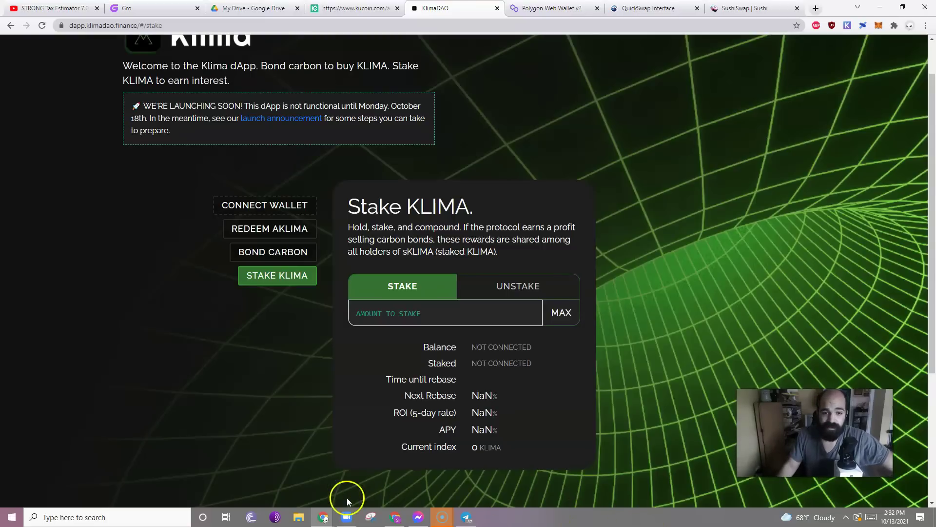
{"action": "mouse_move", "coordinate": [324, 522]}
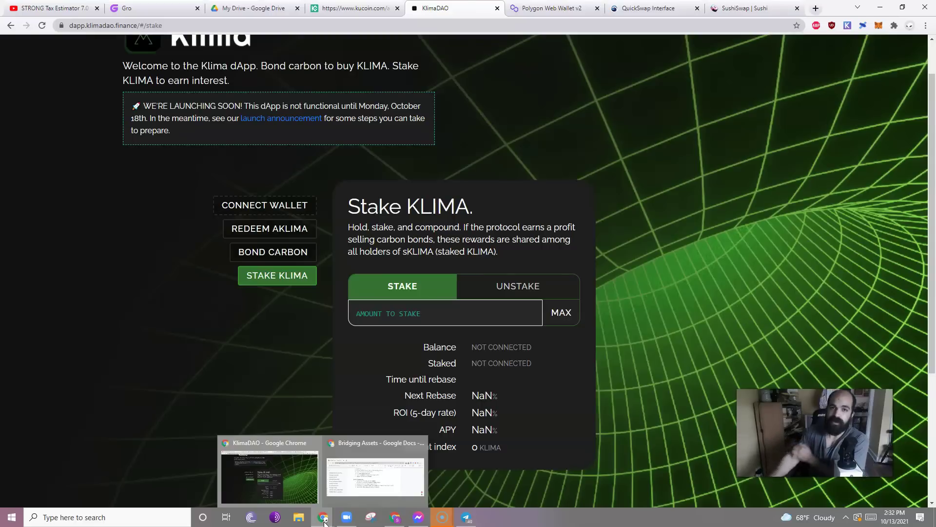
- Begin a Polygon Bridge deposit of 132121 MATIC from Ethereum, which shows insufficient balance
{"action": "left_click", "coordinate": [551, 9]}
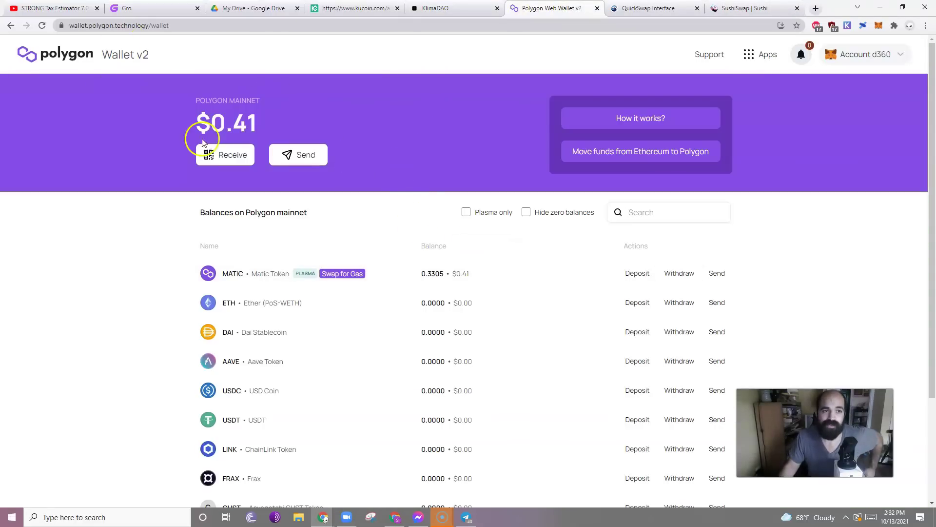
{"action": "left_click", "coordinate": [638, 274]}
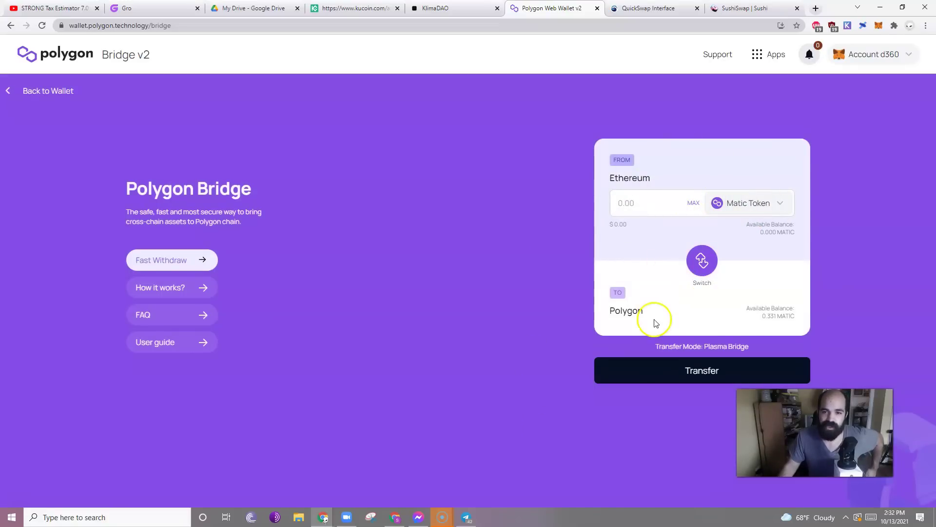
{"action": "left_click", "coordinate": [648, 205]}
{"action": "type", "text": "132121"}
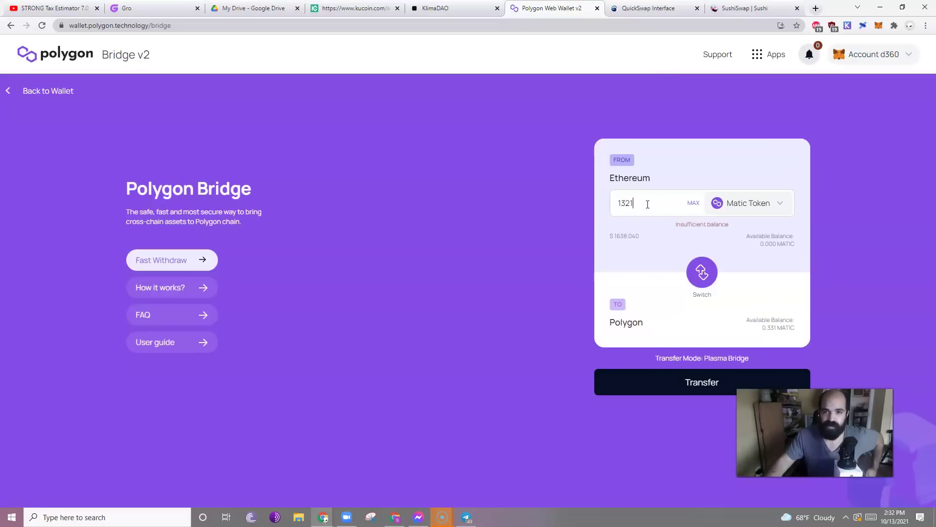
{"action": "left_click", "coordinate": [690, 391]}
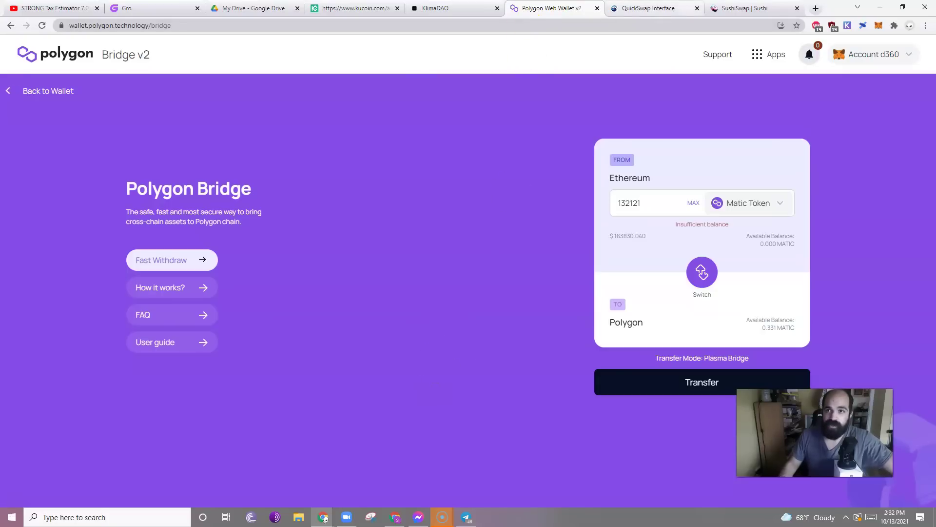
- Import KLIMA from its pasted contract address as the receive token and review the 5% slippage setting
{"action": "left_click", "coordinate": [746, 8]}
{"action": "left_click", "coordinate": [381, 232]}
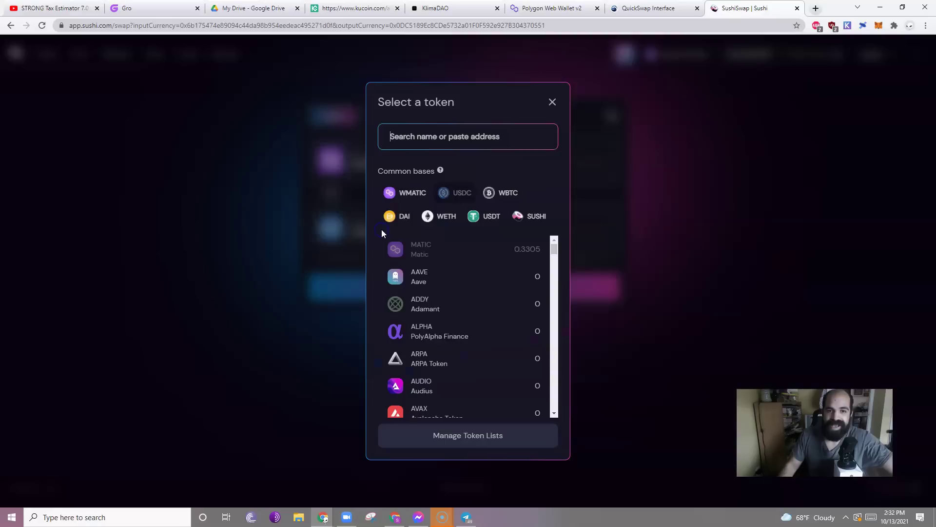
{"action": "right_click", "coordinate": [446, 137]}
{"action": "left_click", "coordinate": [490, 216]}
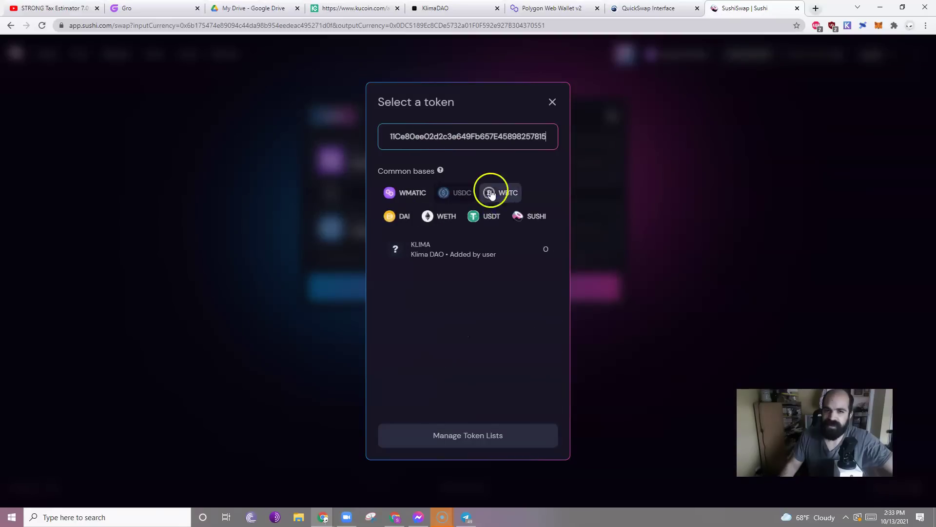
{"action": "left_click", "coordinate": [435, 261]}
{"action": "left_click", "coordinate": [534, 278]}
{"action": "left_click", "coordinate": [491, 228]}
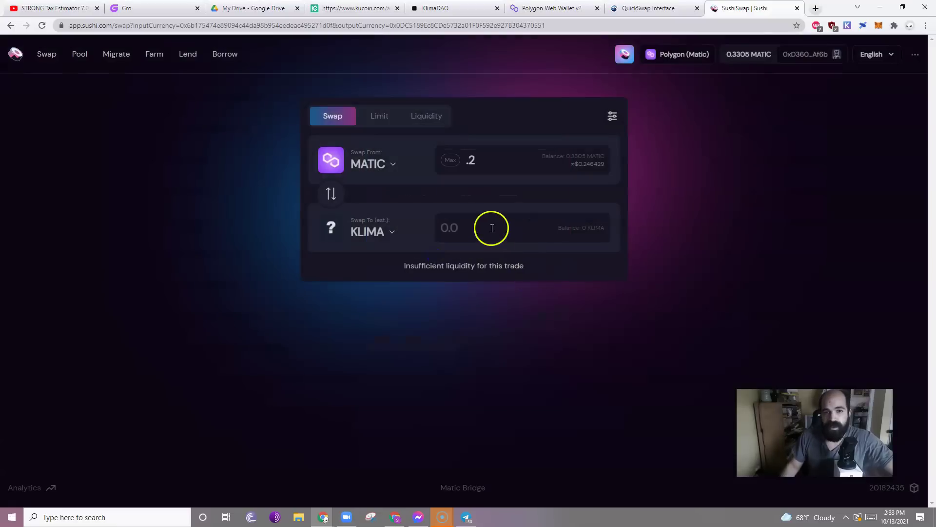
{"action": "left_click", "coordinate": [613, 122]}
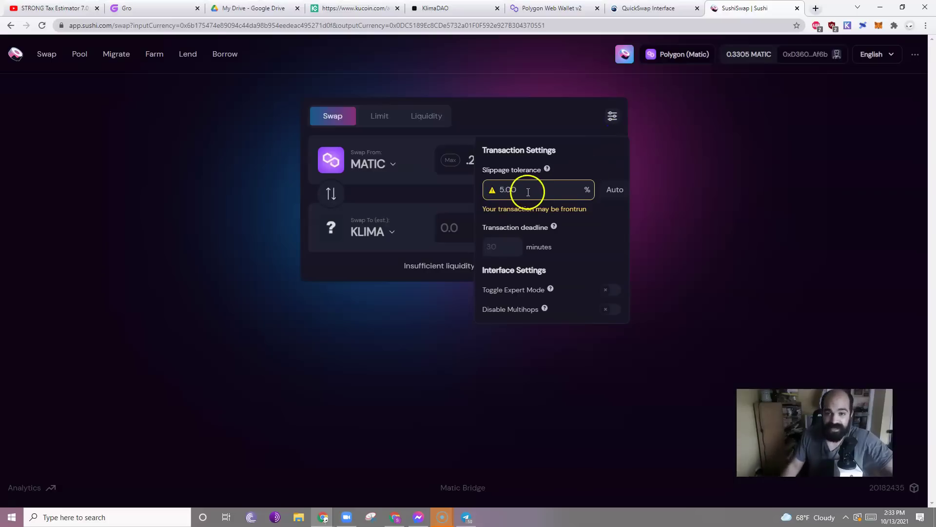
{"action": "left_click", "coordinate": [753, 252]}
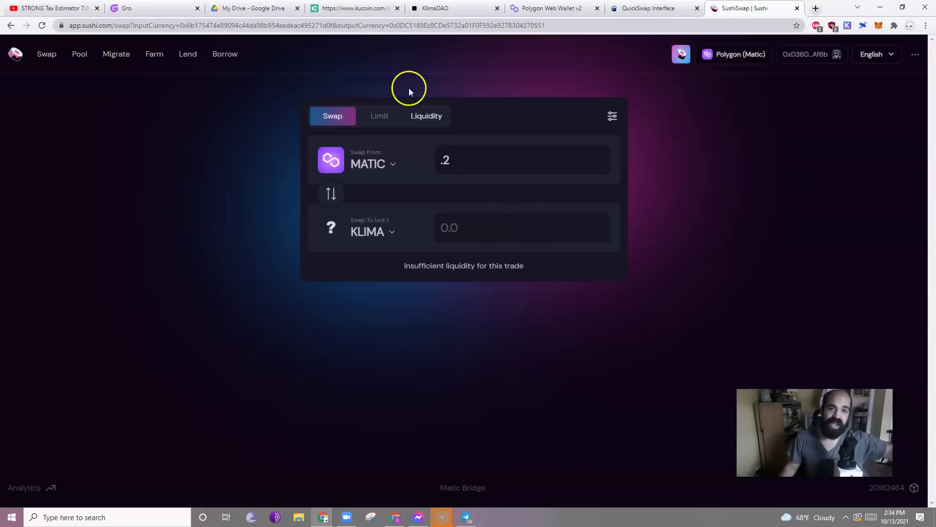
- Bring the KlimaDAO tab back to the front, showing the Stake KLIMA page
{"action": "left_click", "coordinate": [434, 8]}
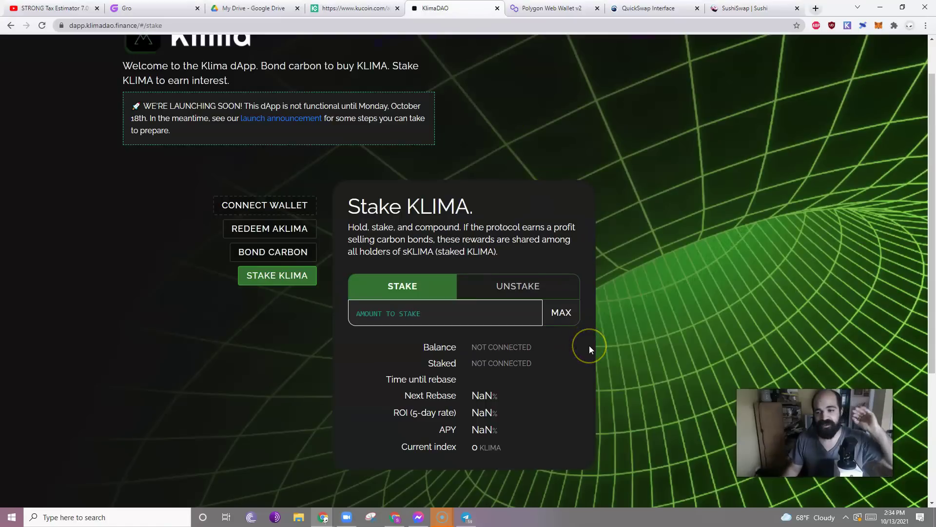